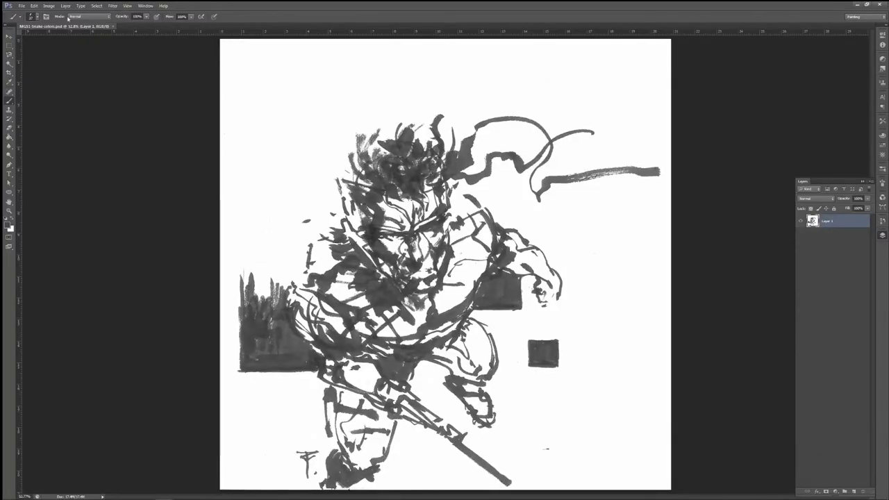
# Step: Darken the ink sketch to near-black with a Curves adjustment and duplicate it as Layer 1 copy
pyautogui.click(49, 5)
pyautogui.click(139, 32)
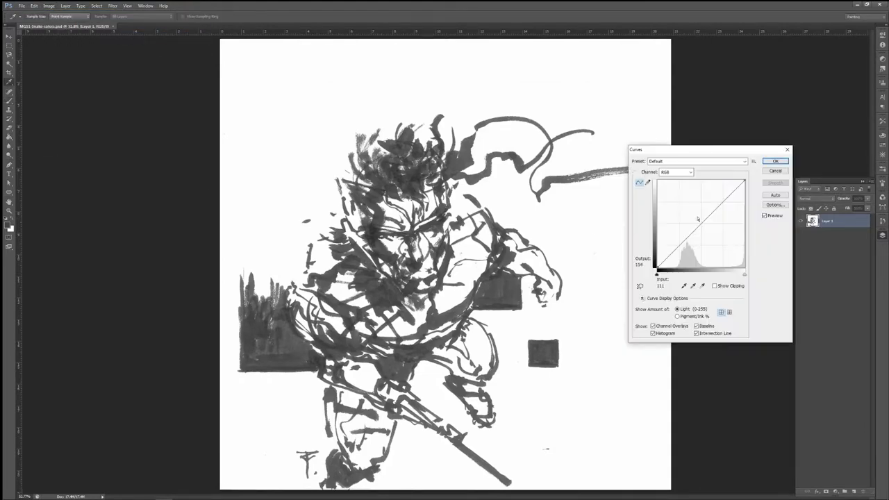
pyautogui.moveTo(705, 220); pyautogui.dragTo(702, 232)
pyautogui.click(716, 209)
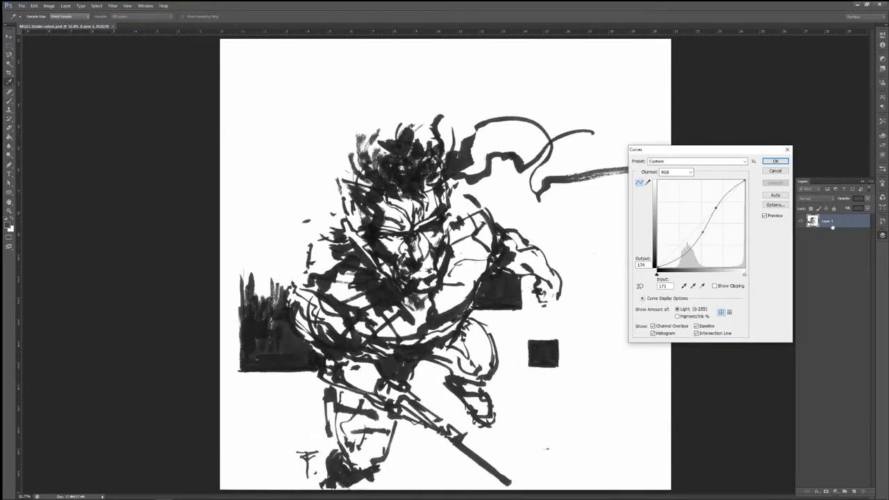
pyautogui.press('Return')
pyautogui.hotkey('ctrl', 'j')
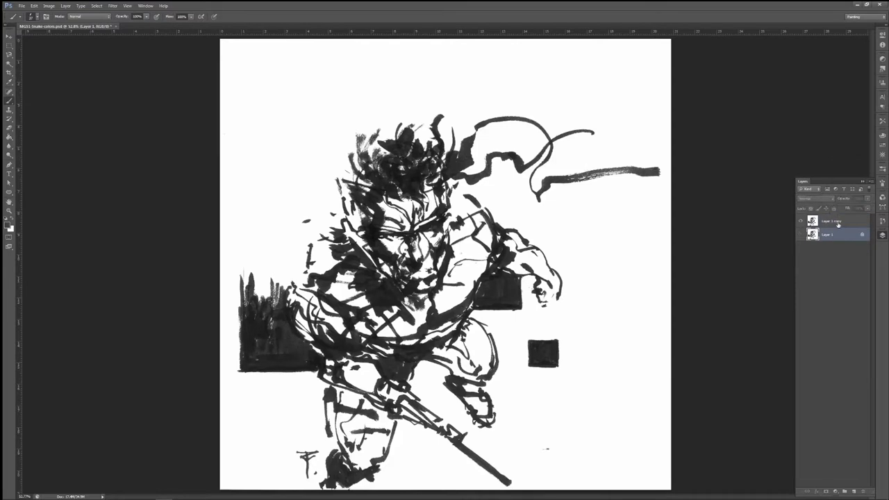
# Step: Add a new Layer 2 beneath Layer 1 copy and set the foreground to a tan skin tone
pyautogui.hotkey('ctrl', 'shift', 'alt', 'n')
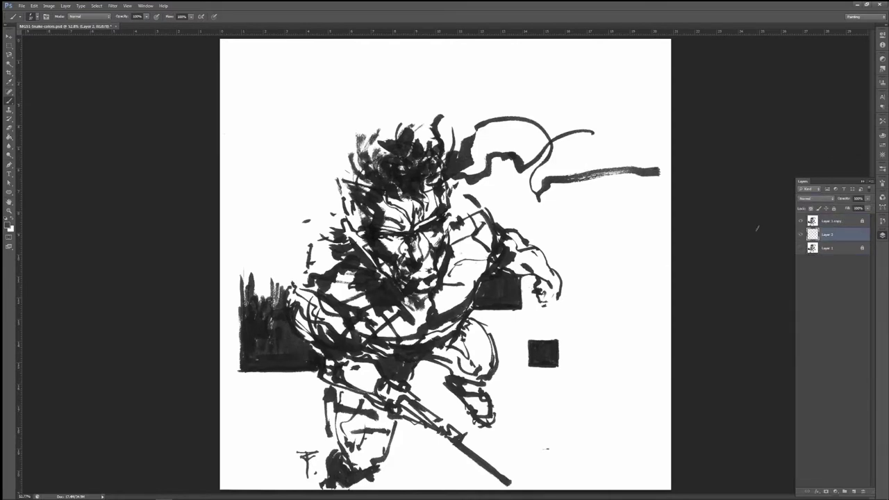
pyautogui.click(9, 226)
pyautogui.click(442, 385)
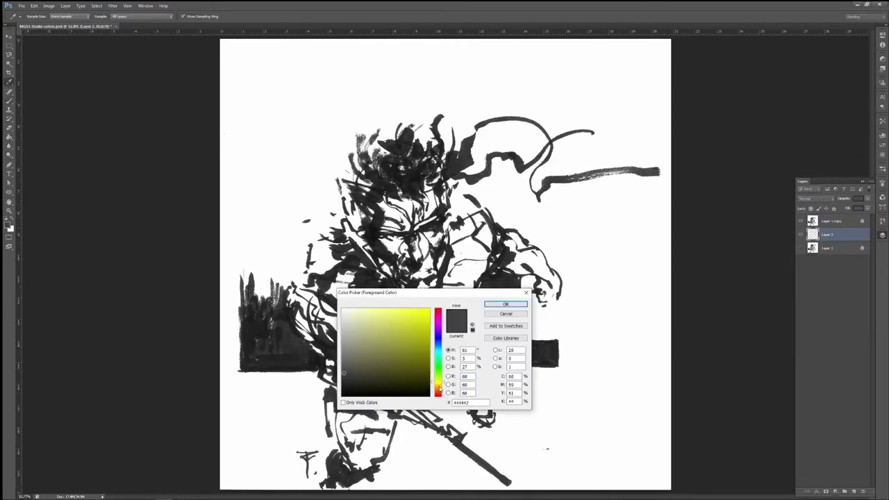
pyautogui.click(364, 321)
pyautogui.click(506, 302)
pyautogui.click(9, 226)
pyautogui.click(438, 388)
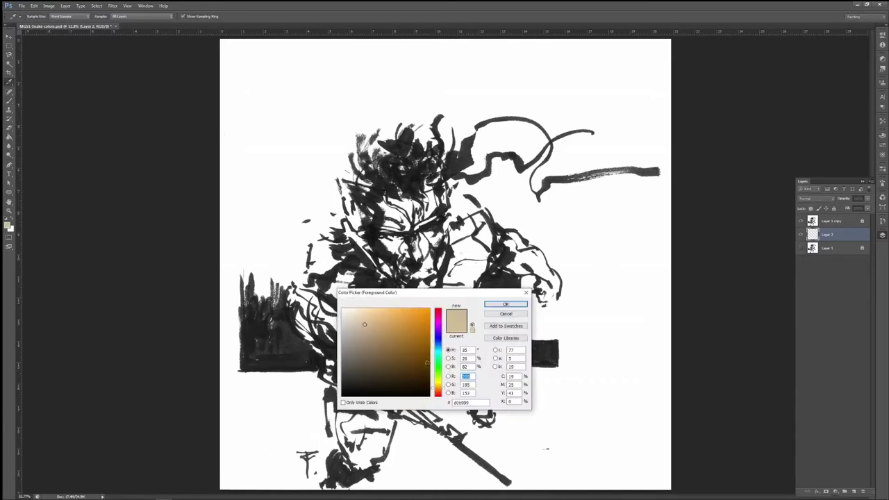
pyautogui.click(414, 312)
pyautogui.click(396, 310)
pyautogui.press('Return')
# Step: Brush the tan skin tone over the soldier's face, including its right and left edges
pyautogui.moveTo(381, 243)
pyautogui.mouseDown()
pyautogui.moveTo(404, 246)
pyautogui.moveTo(404, 259)
pyautogui.moveTo(431, 239)
pyautogui.moveTo(403, 269)
pyautogui.moveTo(425, 289)
pyautogui.mouseUp()
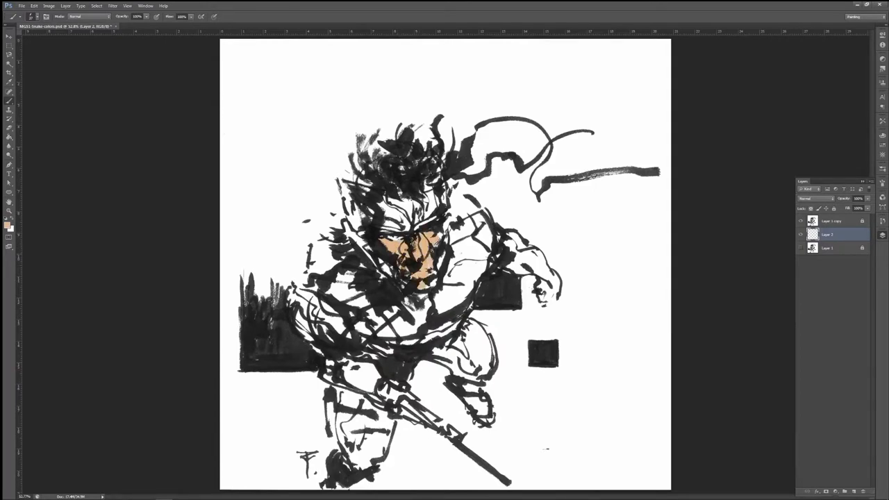
pyautogui.moveTo(439, 230); pyautogui.dragTo(436, 285)
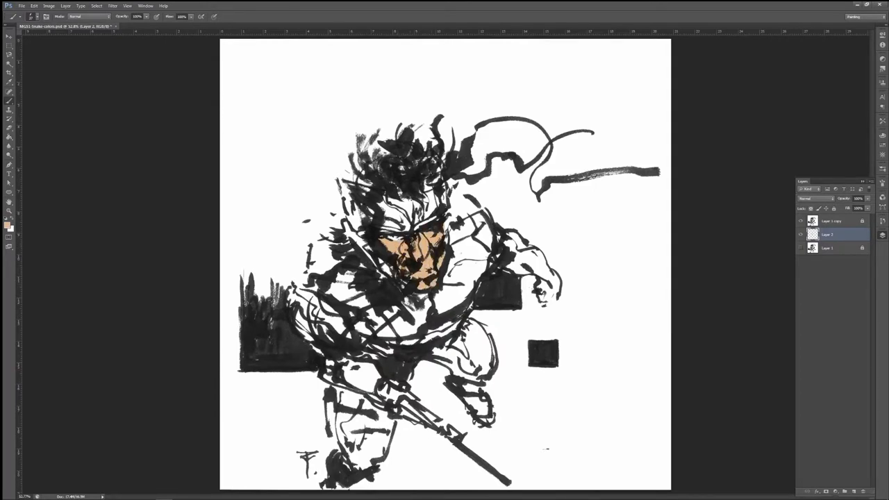
pyautogui.moveTo(390, 259); pyautogui.dragTo(381, 275)
# Step: Choose a muted blue foreground and paint it over the headband
pyautogui.click(9, 226)
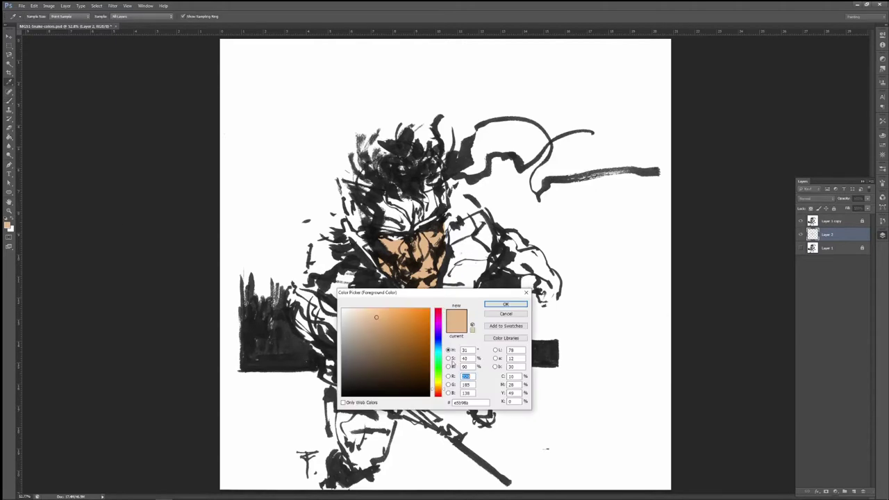
pyautogui.click(375, 314)
pyautogui.click(382, 355)
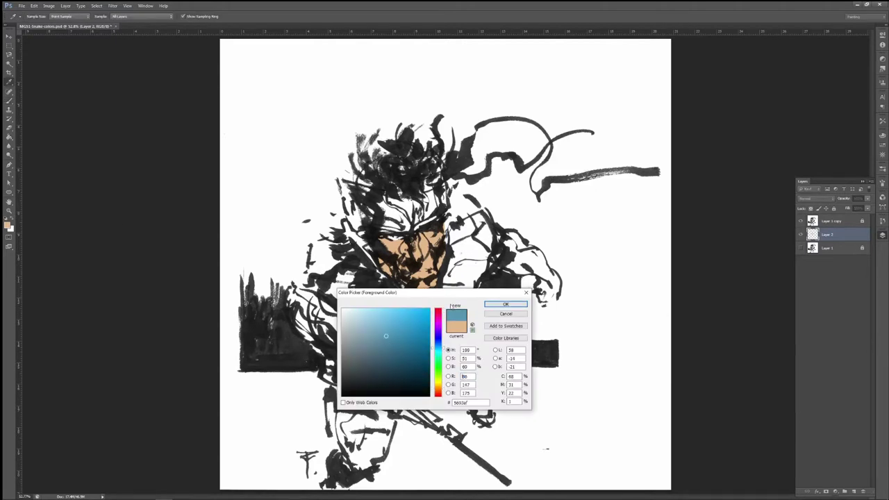
pyautogui.click(506, 304)
pyautogui.moveTo(378, 209); pyautogui.dragTo(416, 202)
pyautogui.moveTo(381, 229)
pyautogui.mouseDown()
pyautogui.moveTo(410, 227)
pyautogui.moveTo(437, 184)
pyautogui.mouseUp()
pyautogui.moveTo(381, 270)
pyautogui.mouseDown()
pyautogui.moveTo(382, 290)
pyautogui.moveTo(370, 282)
pyautogui.moveTo(382, 299)
pyautogui.mouseUp()
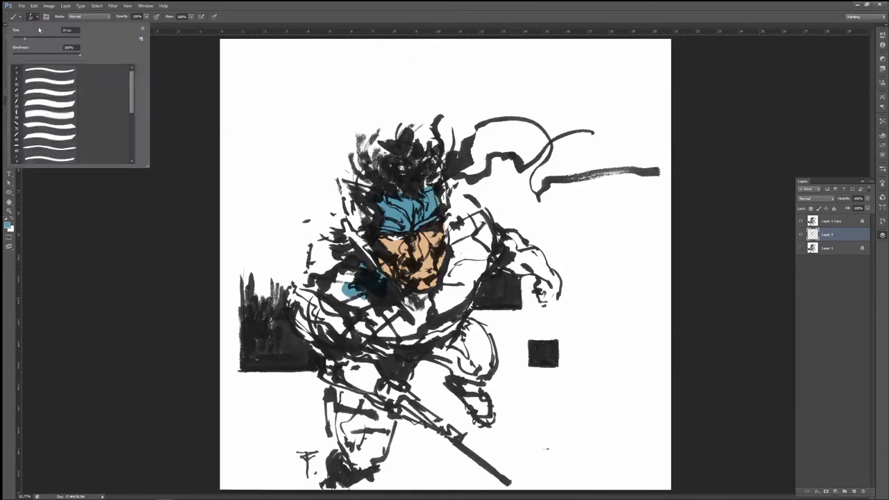
# Step: Paint blue over the collar, shoulders, chest and lower torso
pyautogui.moveTo(333, 270)
pyautogui.mouseDown()
pyautogui.moveTo(368, 306)
pyautogui.moveTo(417, 326)
pyautogui.mouseUp()
pyautogui.moveTo(417, 292)
pyautogui.mouseDown()
pyautogui.moveTo(334, 326)
pyautogui.moveTo(417, 351)
pyautogui.moveTo(464, 243)
pyautogui.moveTo(466, 267)
pyautogui.mouseUp()
pyautogui.moveTo(452, 219); pyautogui.dragTo(483, 257)
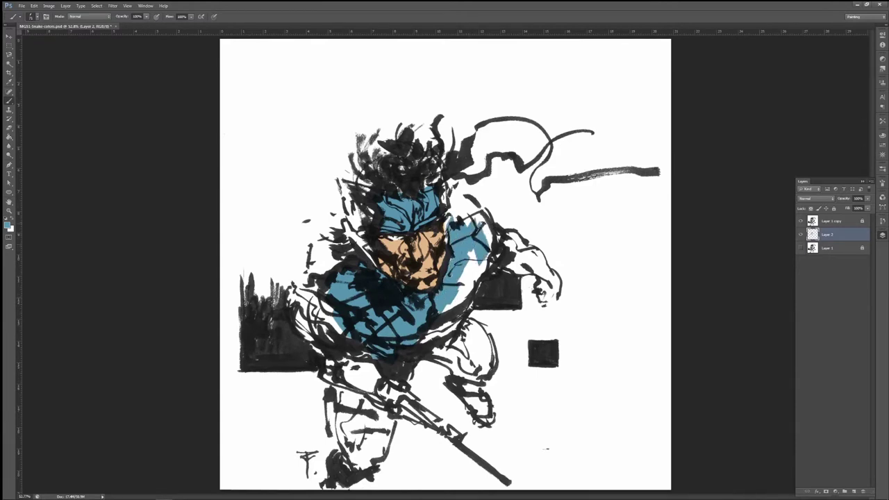
pyautogui.moveTo(479, 216)
pyautogui.mouseDown()
pyautogui.moveTo(469, 291)
pyautogui.moveTo(410, 351)
pyautogui.mouseUp()
pyautogui.moveTo(313, 299); pyautogui.dragTo(382, 389)
pyautogui.moveTo(355, 358)
pyautogui.mouseDown()
pyautogui.moveTo(400, 403)
pyautogui.moveTo(358, 424)
pyautogui.mouseUp()
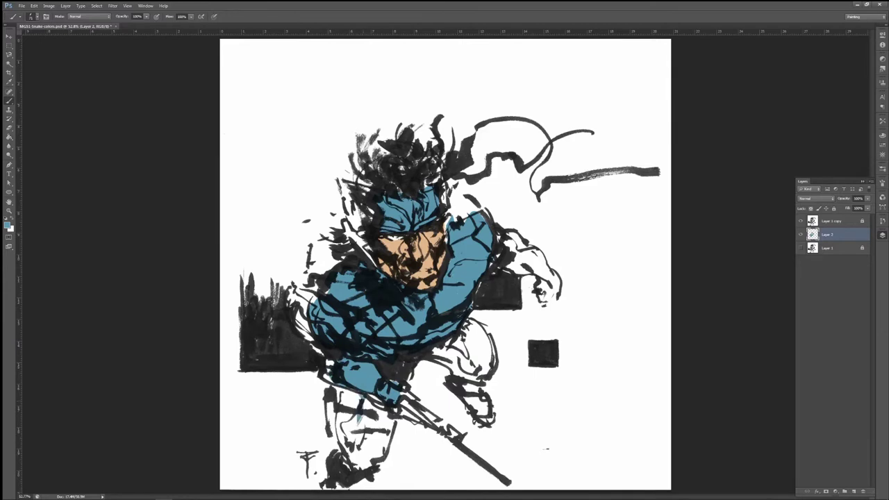
# Step: Paint blue over both legs, the right knee and the far right shoulder
pyautogui.moveTo(347, 393)
pyautogui.mouseDown()
pyautogui.moveTo(358, 455)
pyautogui.moveTo(378, 459)
pyautogui.mouseUp()
pyautogui.moveTo(389, 410)
pyautogui.mouseDown()
pyautogui.moveTo(375, 462)
pyautogui.moveTo(347, 472)
pyautogui.mouseUp()
pyautogui.moveTo(427, 358)
pyautogui.mouseDown()
pyautogui.moveTo(466, 340)
pyautogui.moveTo(480, 372)
pyautogui.mouseUp()
pyautogui.moveTo(466, 330); pyautogui.dragTo(479, 379)
pyautogui.moveTo(480, 368); pyautogui.dragTo(459, 386)
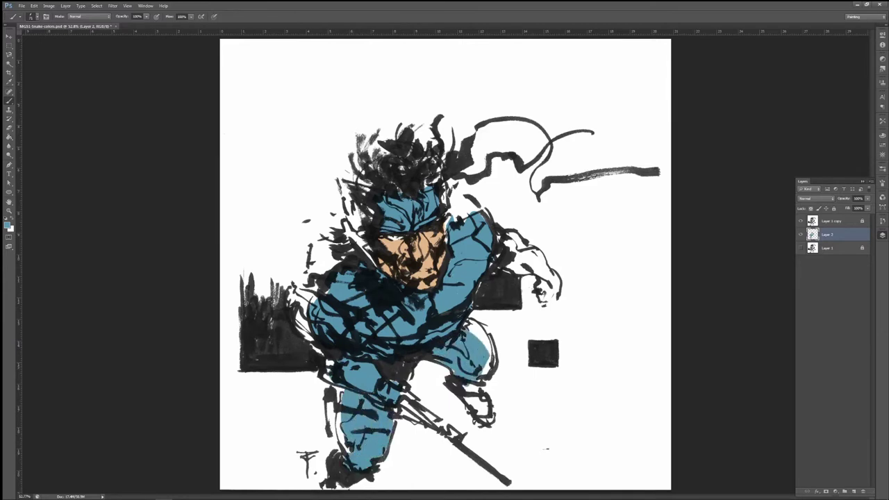
pyautogui.moveTo(472, 333)
pyautogui.mouseDown()
pyautogui.moveTo(490, 357)
pyautogui.moveTo(459, 389)
pyautogui.mouseUp()
pyautogui.moveTo(490, 362)
pyautogui.mouseDown()
pyautogui.moveTo(480, 381)
pyautogui.moveTo(486, 421)
pyautogui.mouseUp()
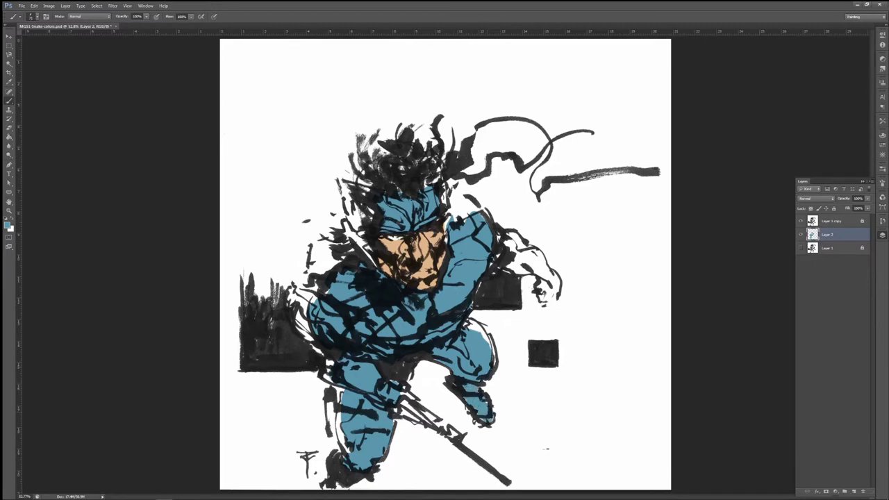
pyautogui.moveTo(389, 377); pyautogui.dragTo(409, 409)
pyautogui.moveTo(495, 250)
pyautogui.mouseDown()
pyautogui.moveTo(539, 267)
pyautogui.moveTo(528, 275)
pyautogui.moveTo(549, 279)
pyautogui.moveTo(555, 302)
pyautogui.moveTo(558, 294)
pyautogui.mouseUp()
# Step: Set the foreground to purple, undoing a stray purple stroke across the belt
pyautogui.click(7, 224)
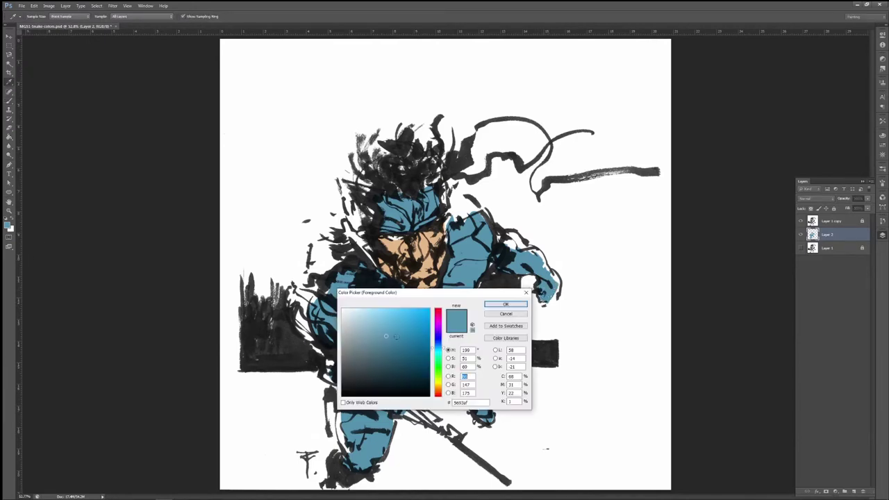
pyautogui.click(445, 313)
pyautogui.click(507, 305)
pyautogui.moveTo(381, 336); pyautogui.dragTo(430, 342)
pyautogui.hotkey('ctrl', 'z')
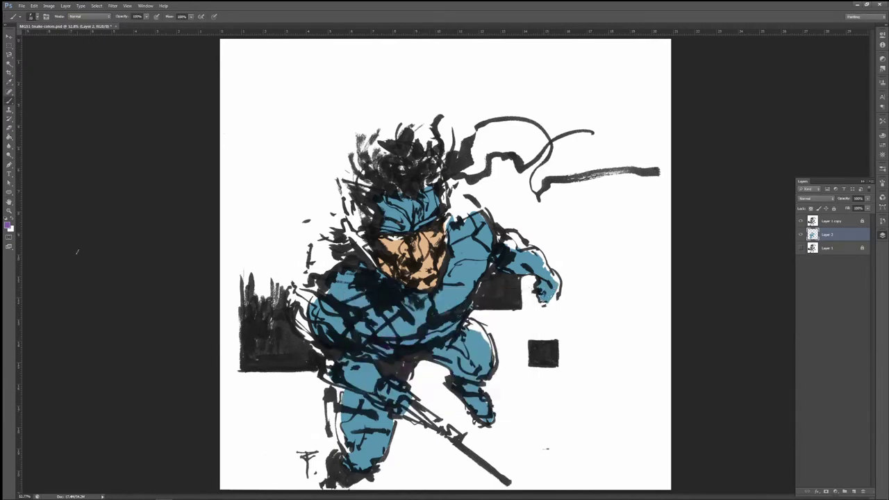
pyautogui.click(8, 224)
pyautogui.click(507, 304)
# Step: Paint purple along the rifle and chest, lowering brush flow to 25% for a small chest mark
pyautogui.moveTo(382, 375)
pyautogui.mouseDown()
pyautogui.moveTo(414, 411)
pyautogui.moveTo(512, 479)
pyautogui.mouseUp()
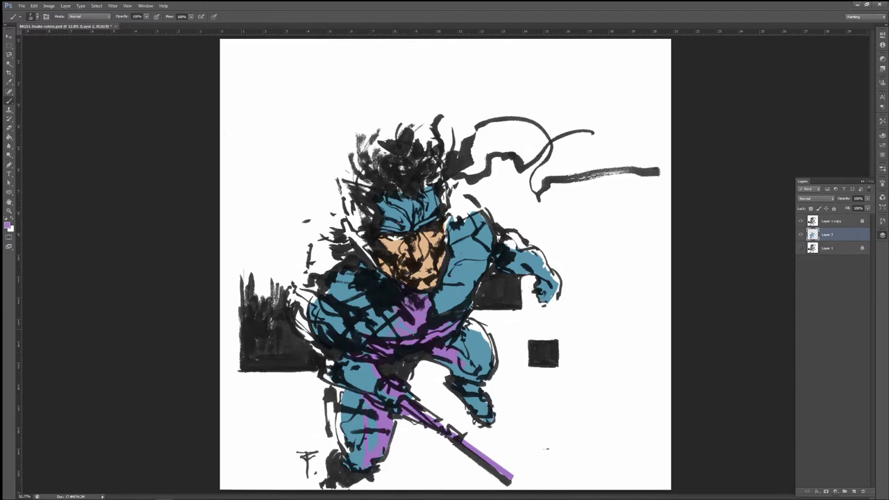
pyautogui.moveTo(447, 313); pyautogui.dragTo(430, 289)
pyautogui.hotkey('shift', '2')
pyautogui.hotkey('shift', '5')
pyautogui.moveTo(437, 266); pyautogui.dragTo(450, 262)
pyautogui.click(9, 225)
# Step: Set the foreground to blue and brush blue streaks through the soldier's hair
pyautogui.click(440, 334)
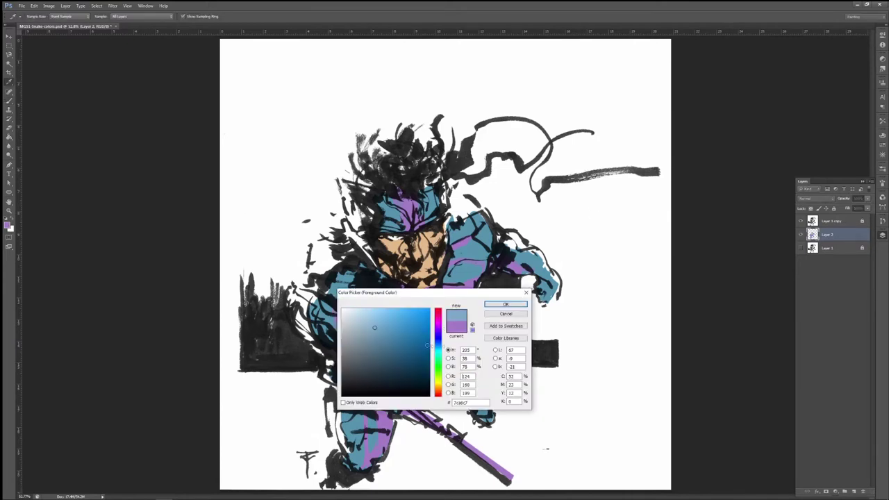
pyautogui.press('Return')
pyautogui.moveTo(438, 173)
pyautogui.mouseDown()
pyautogui.moveTo(375, 182)
pyautogui.moveTo(379, 149)
pyautogui.mouseUp()
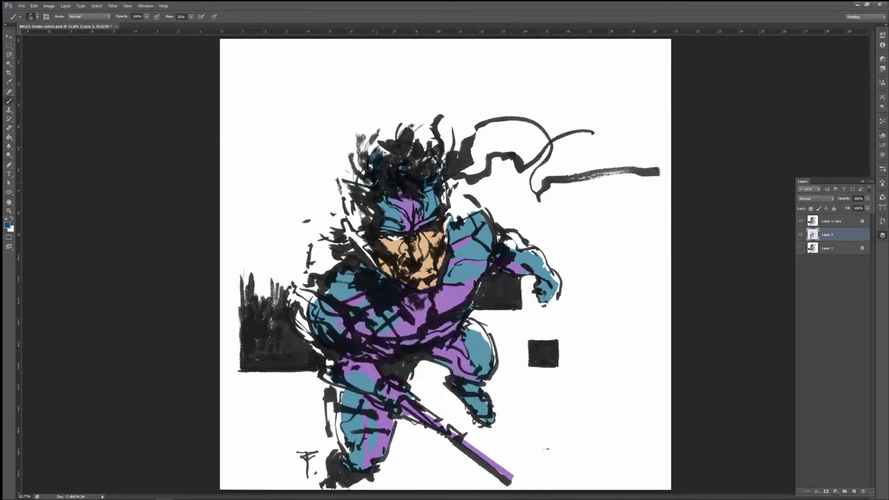
pyautogui.moveTo(364, 184); pyautogui.dragTo(372, 168)
pyautogui.moveTo(428, 152); pyautogui.dragTo(438, 173)
pyautogui.moveTo(362, 163); pyautogui.dragTo(368, 193)
pyautogui.moveTo(406, 158)
pyautogui.mouseDown()
pyautogui.moveTo(424, 171)
pyautogui.moveTo(408, 183)
pyautogui.mouseUp()
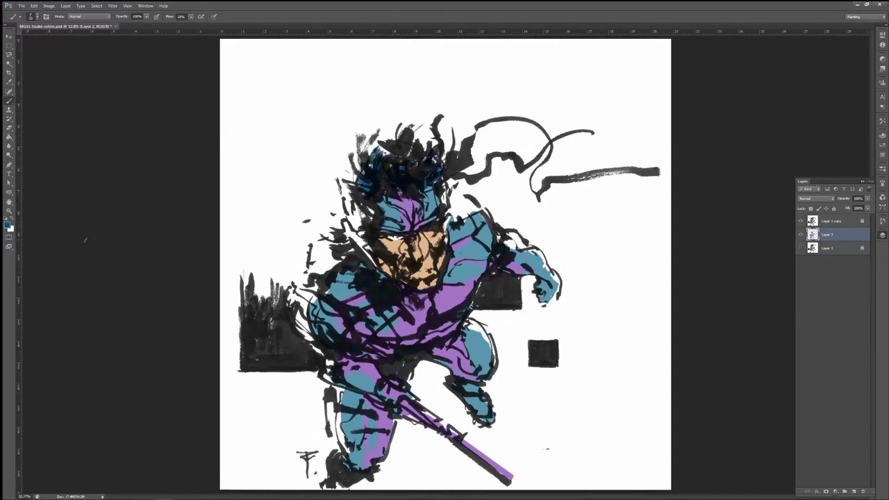
# Step: Eyedrop the face's skin tone, choose a light cyan foreground, and sample the purple from the painting
pyautogui.press('i')
pyautogui.click(399, 231)
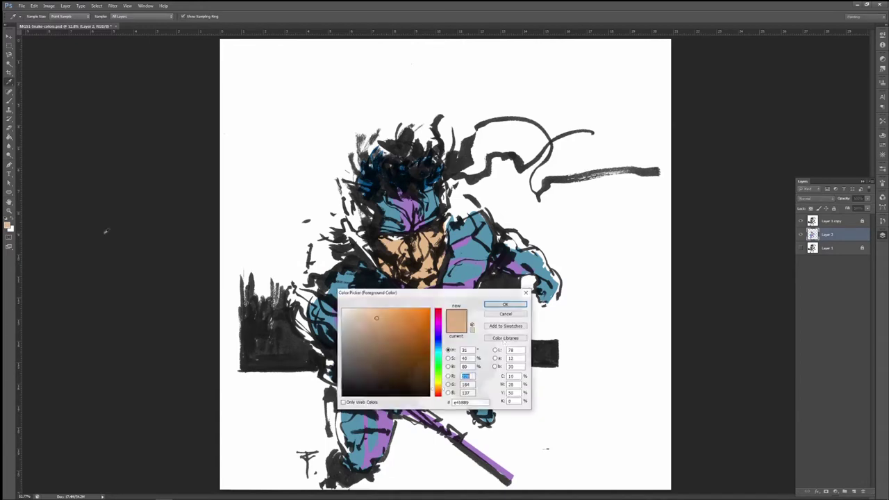
pyautogui.click(7, 225)
pyautogui.click(437, 355)
pyautogui.click(506, 304)
pyautogui.click(9, 101)
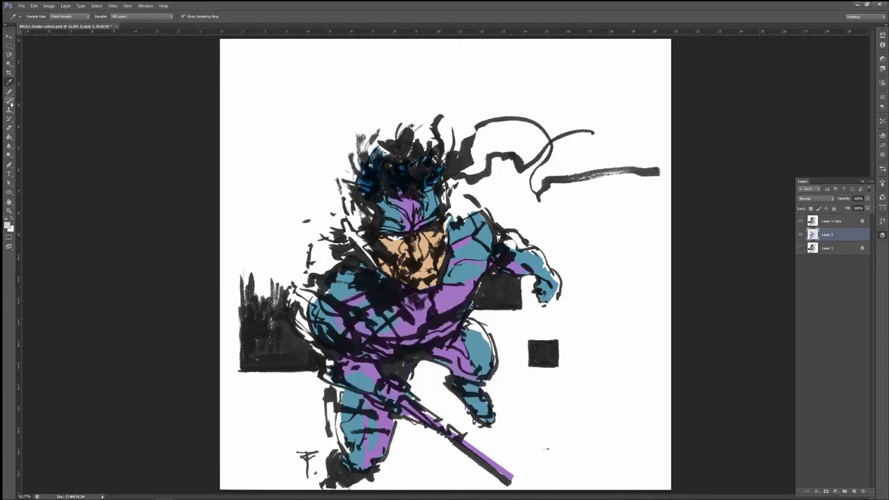
pyautogui.click(30, 16)
pyautogui.press('Return')
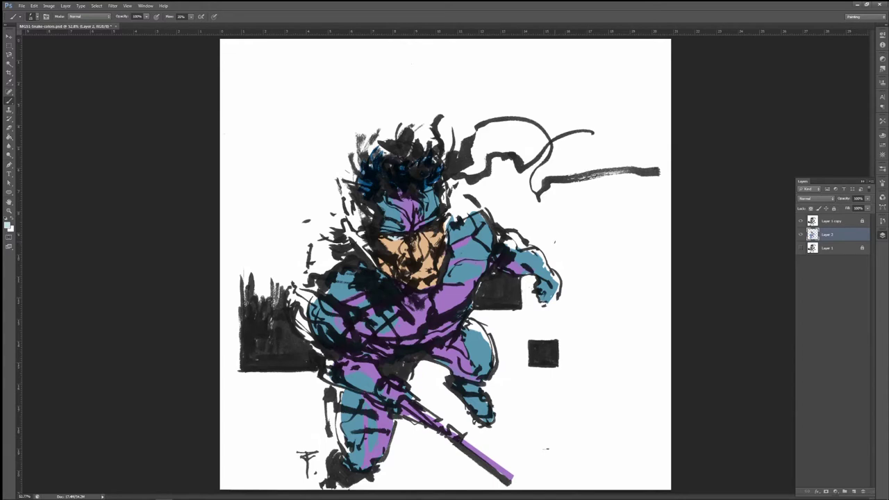
pyautogui.keyDown('alt'); pyautogui.click(416, 327); pyautogui.keyUp('alt')
# Step: Paint light-teal rim highlights on the shoulders, beside the headband and along the leg
pyautogui.press('i')
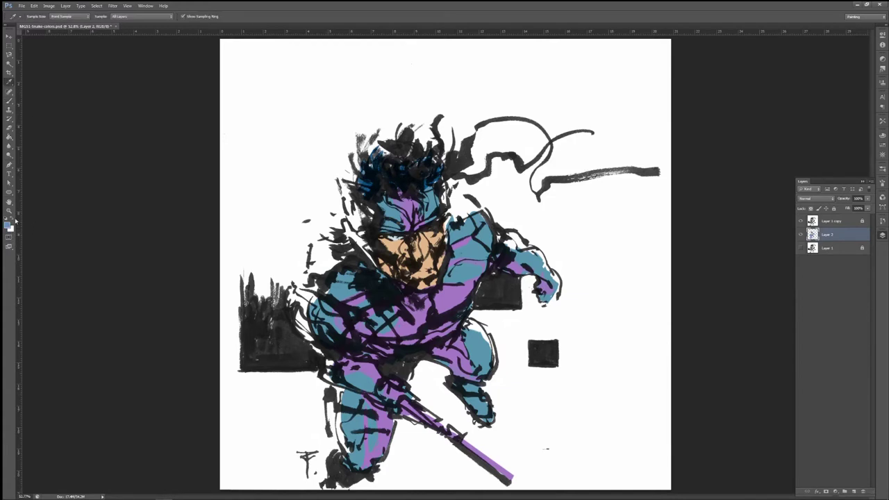
pyautogui.click(8, 224)
pyautogui.click(518, 304)
pyautogui.press('b')
pyautogui.click(191, 17)
pyautogui.moveTo(318, 272); pyautogui.dragTo(341, 259)
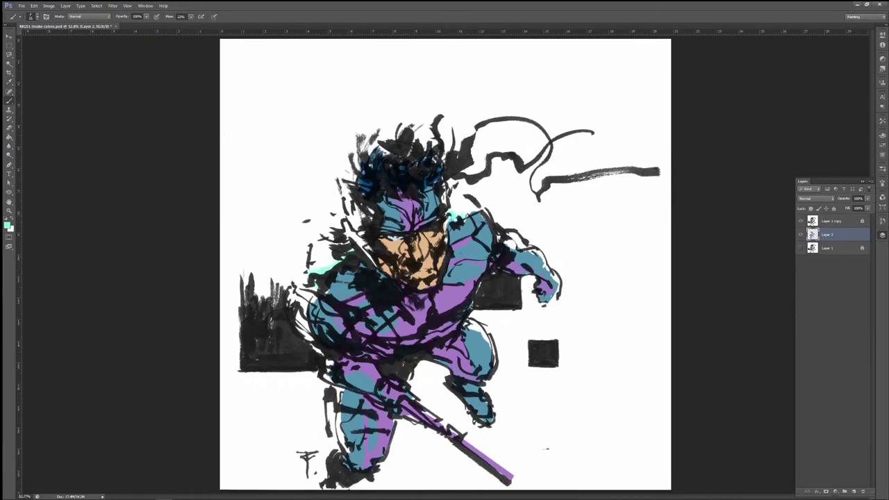
pyautogui.moveTo(466, 214); pyautogui.dragTo(476, 207)
pyautogui.moveTo(362, 218); pyautogui.dragTo(371, 210)
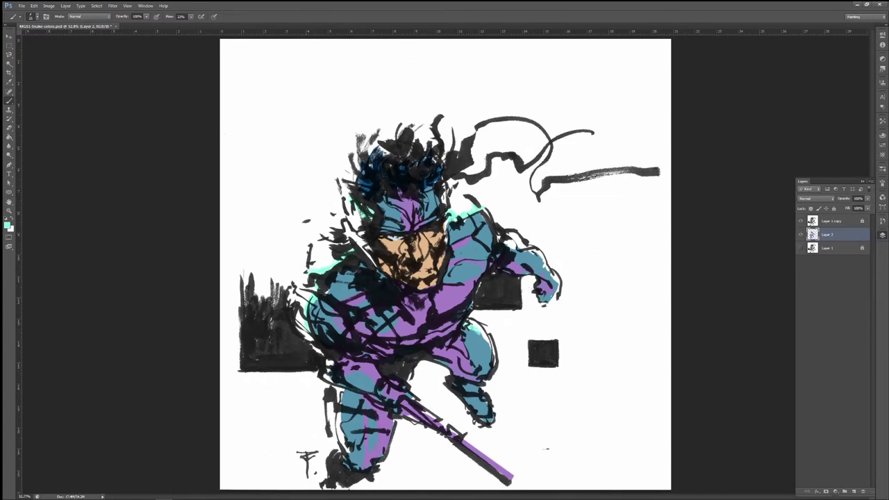
pyautogui.moveTo(340, 388); pyautogui.dragTo(339, 427)
# Step: Eyedrop the peach skin tone from the face and dab it back onto the face
pyautogui.press('i')
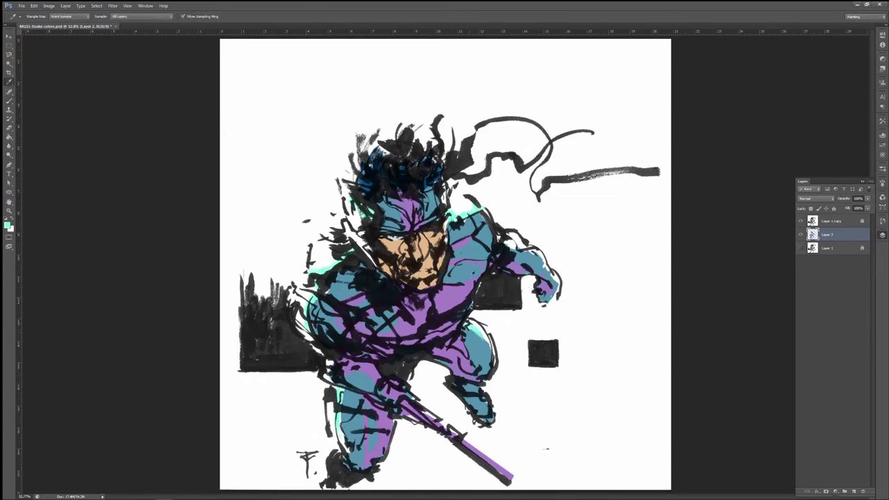
pyautogui.click(432, 260)
pyautogui.click(8, 224)
pyautogui.click(496, 304)
pyautogui.press('b')
pyautogui.moveTo(423, 238)
pyautogui.mouseDown()
pyautogui.moveTo(424, 252)
pyautogui.moveTo(404, 254)
pyautogui.mouseUp()
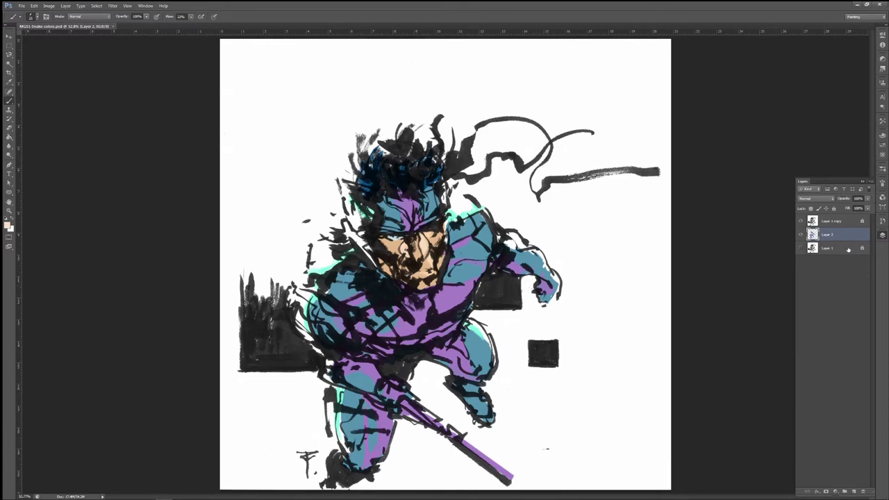
# Step: Hide Layer 2 and select the black ink lines with Select > Color Range
pyautogui.click(801, 235)
pyautogui.click(96, 6)
pyautogui.click(112, 64)
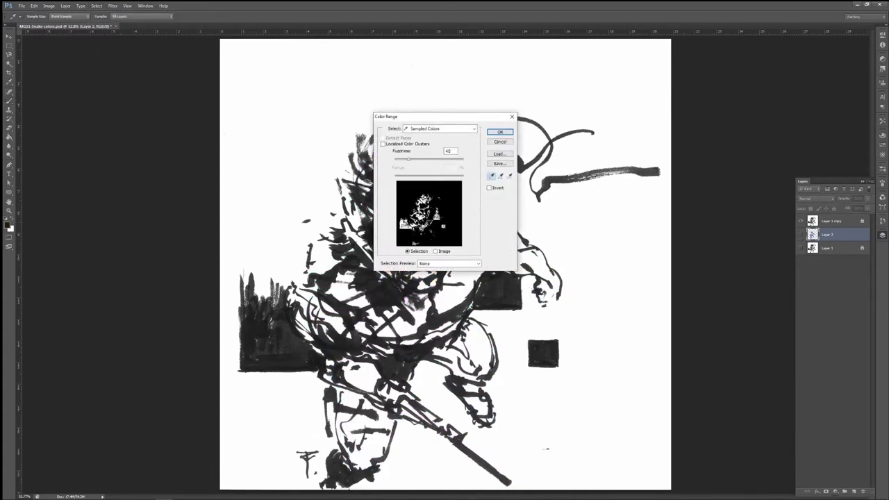
pyautogui.click(500, 131)
pyautogui.press('b')
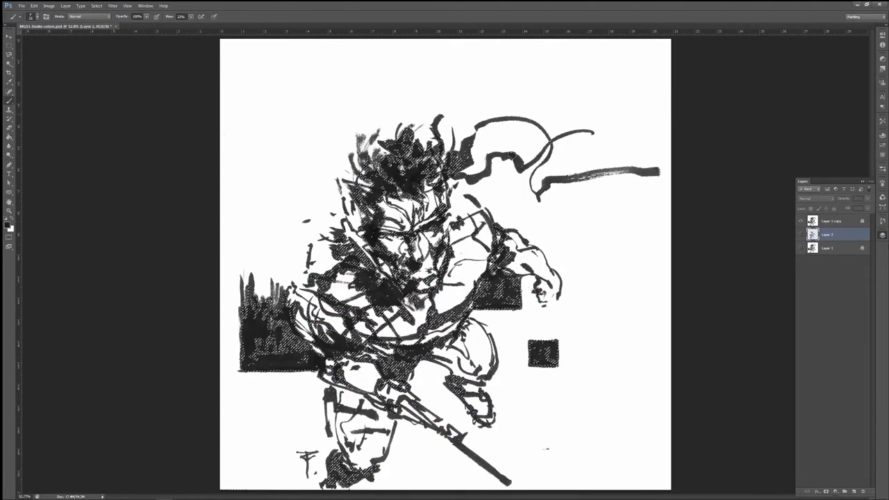
pyautogui.click(96, 5)
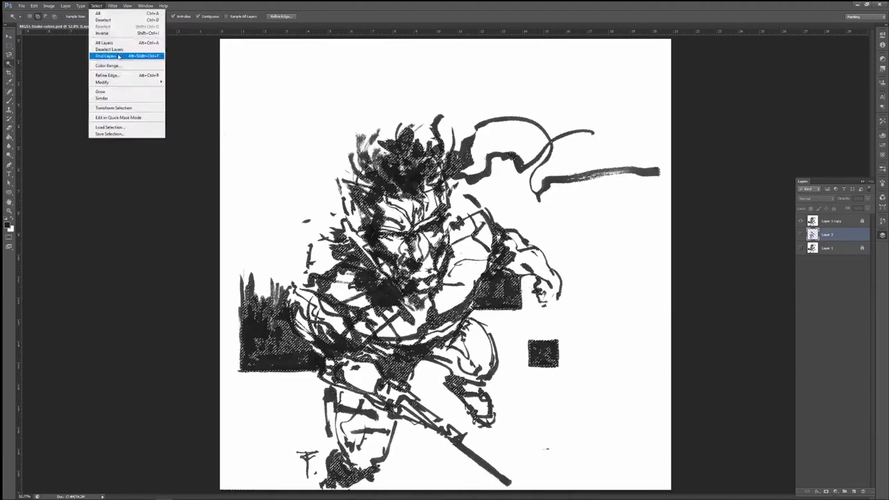
pyautogui.click(111, 62)
pyautogui.click(500, 131)
pyautogui.click(447, 183)
# Step: Make Layer 1 copy active and reselect the black ink with Color Range
pyautogui.click(827, 221)
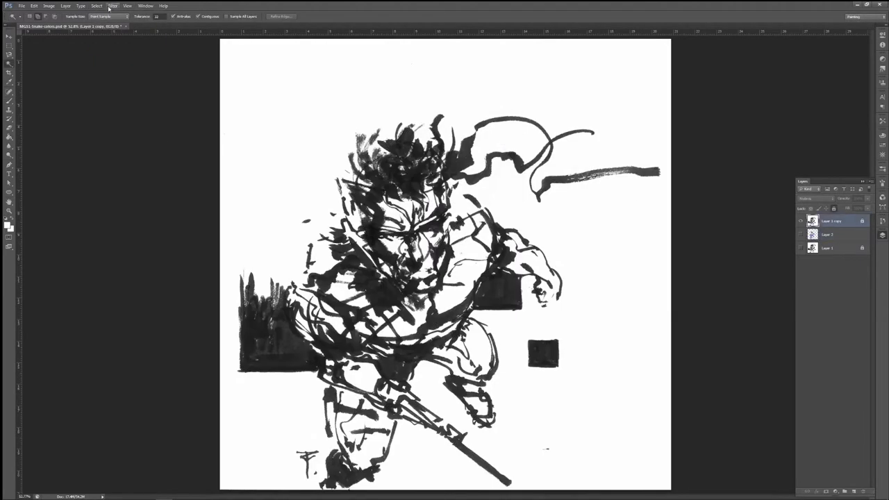
pyautogui.click(97, 5)
pyautogui.click(111, 63)
pyautogui.click(500, 132)
pyautogui.click(96, 6)
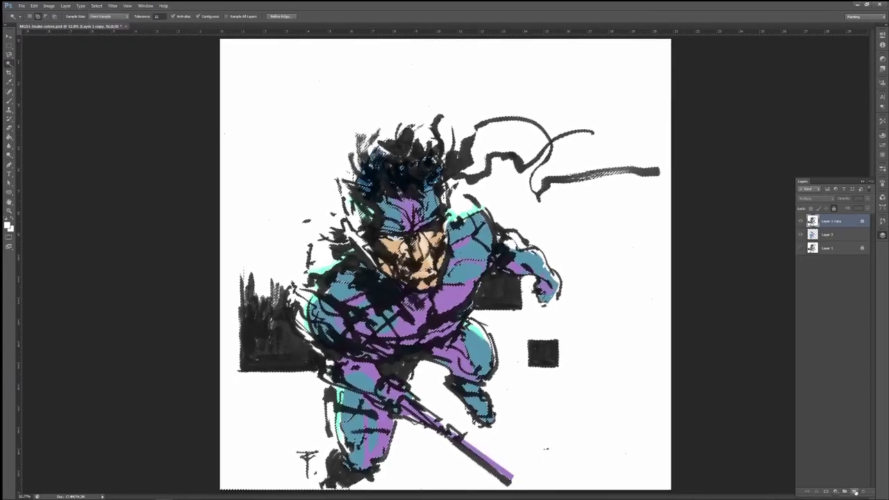
# Step: Add a new top layer and set the foreground colour to a strong red
pyautogui.click(9, 90)
pyautogui.click(8, 224)
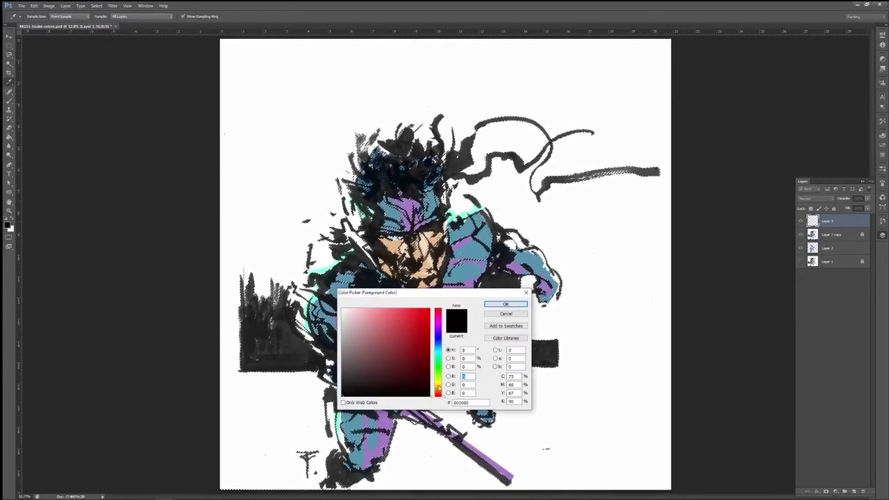
pyautogui.click(429, 310)
pyautogui.click(505, 304)
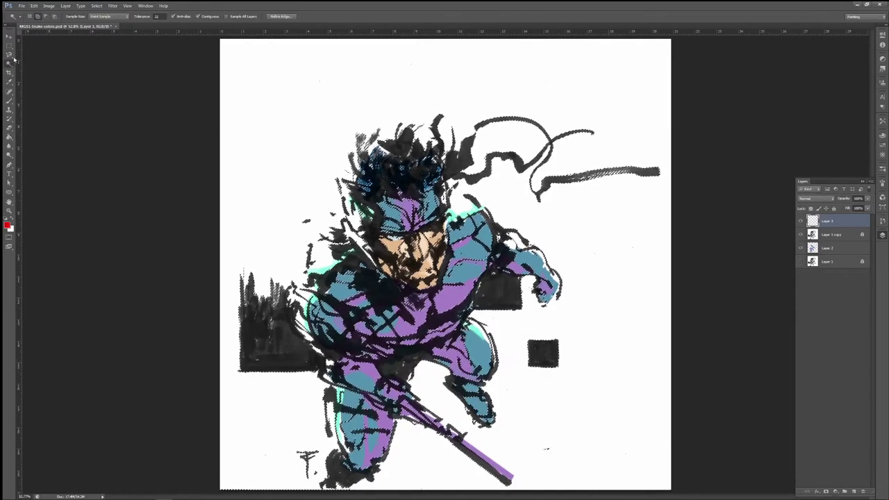
pyautogui.press('b')
# Step: Load a new brush set and configure a Color Dodge brush with an adjusted size
pyautogui.click(36, 17)
pyautogui.click(37, 17)
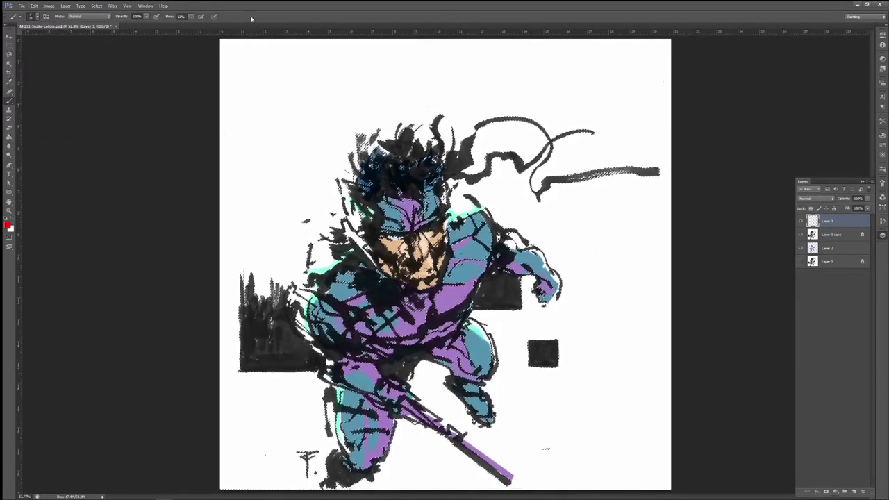
pyautogui.click(37, 16)
pyautogui.click(142, 39)
pyautogui.click(179, 114)
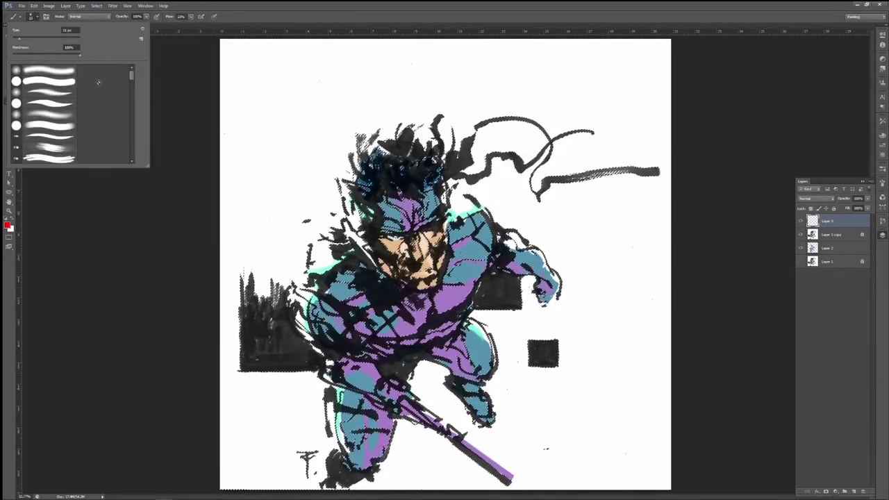
pyautogui.doubleClick(43, 115)
pyautogui.click(20, 16)
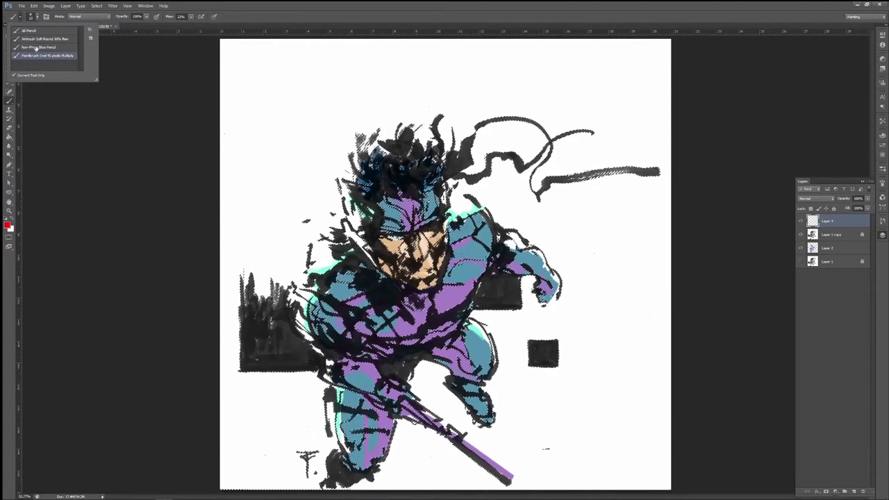
pyautogui.click(42, 54)
pyautogui.click(37, 17)
pyautogui.doubleClick(43, 115)
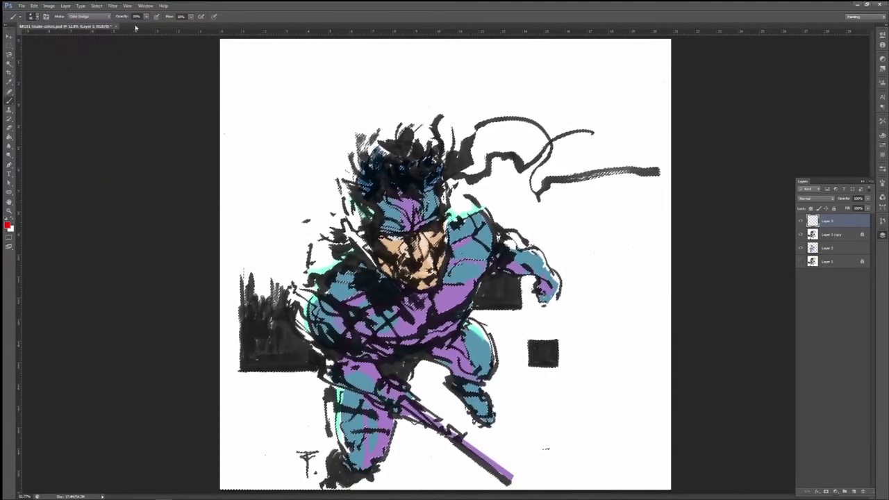
pyautogui.click(89, 16)
pyautogui.click(37, 17)
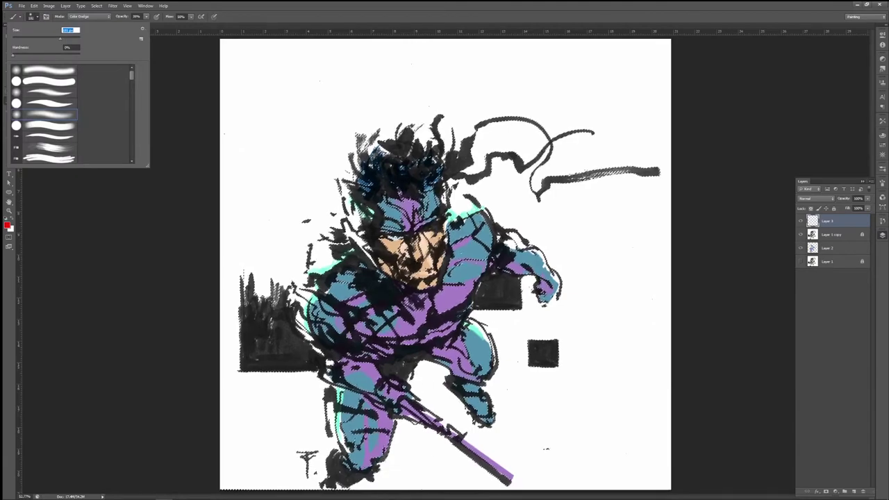
pyautogui.press('Return')
# Step: Paint red glowing accents over the rifle, hair strand and dark background blocks
pyautogui.moveTo(380, 380); pyautogui.dragTo(396, 413)
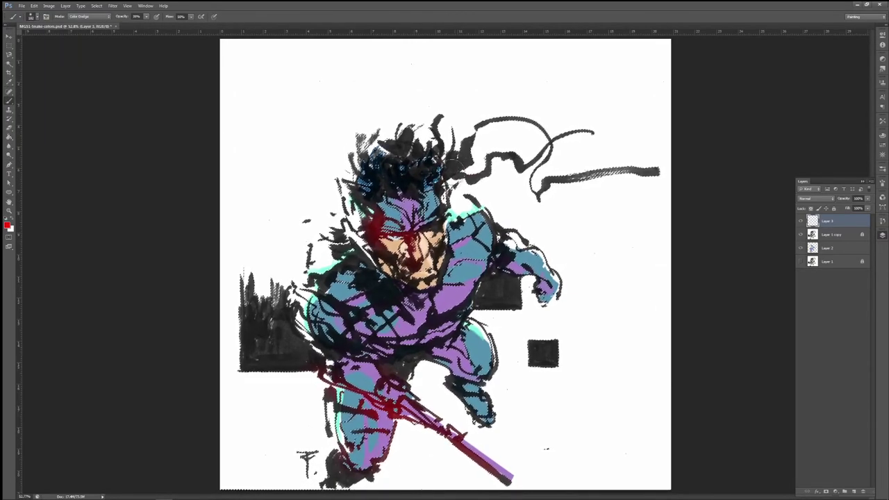
pyautogui.moveTo(550, 181); pyautogui.dragTo(527, 189)
pyautogui.moveTo(330, 349)
pyautogui.mouseDown()
pyautogui.moveTo(284, 377)
pyautogui.moveTo(213, 383)
pyautogui.mouseUp()
pyautogui.moveTo(544, 354); pyautogui.dragTo(496, 293)
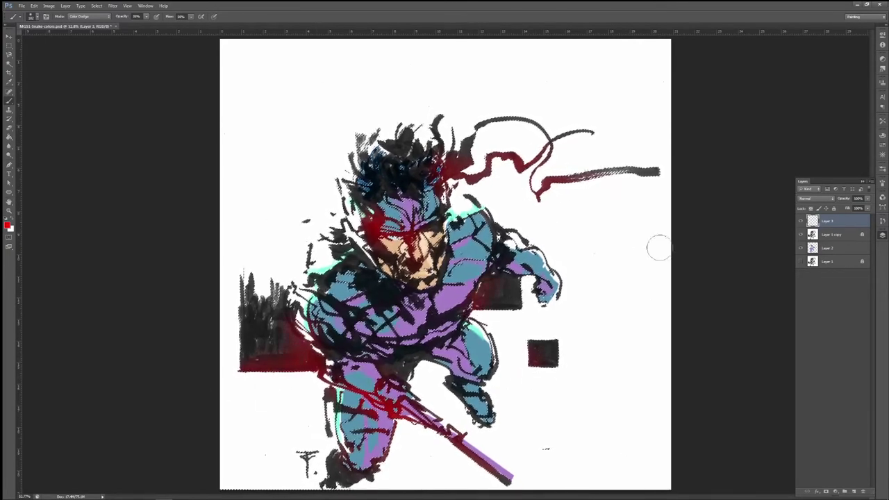
pyautogui.click(9, 46)
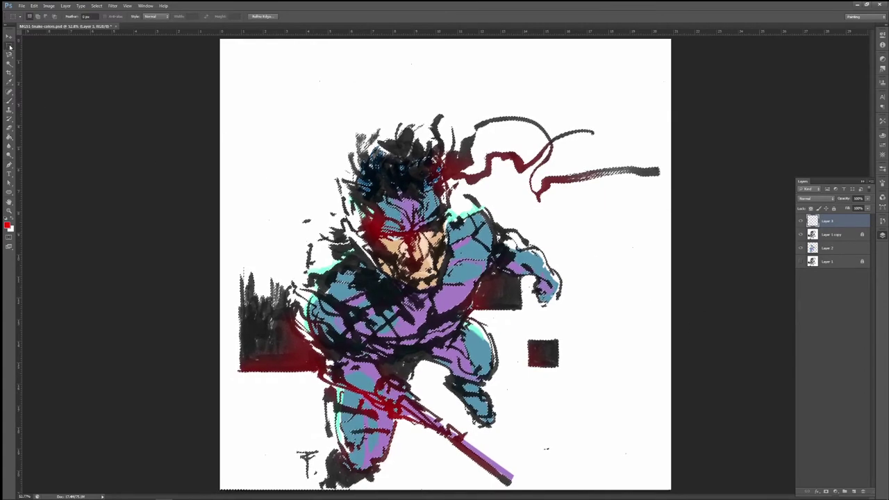
# Step: Clear the ink selection, return Layer 2 to 100% opacity, and add an empty Layer 4 above it
pyautogui.click(291, 188)
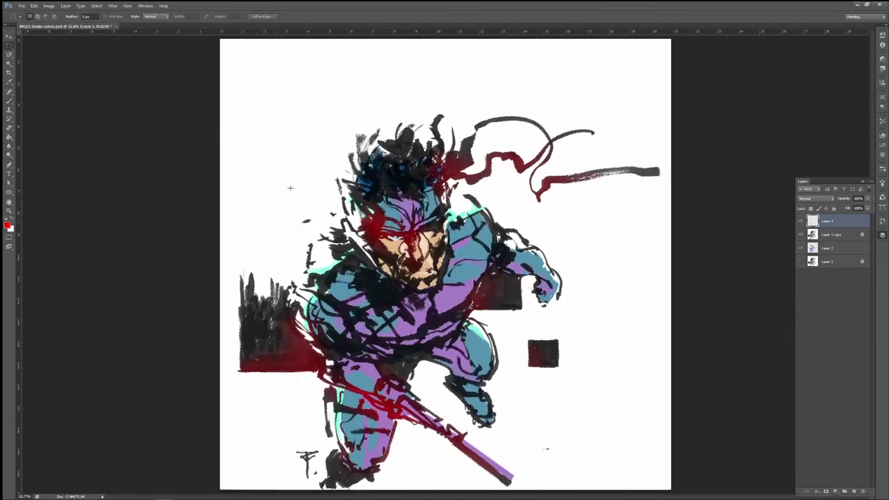
pyautogui.click(842, 248)
pyautogui.moveTo(867, 199); pyautogui.dragTo(859, 218)
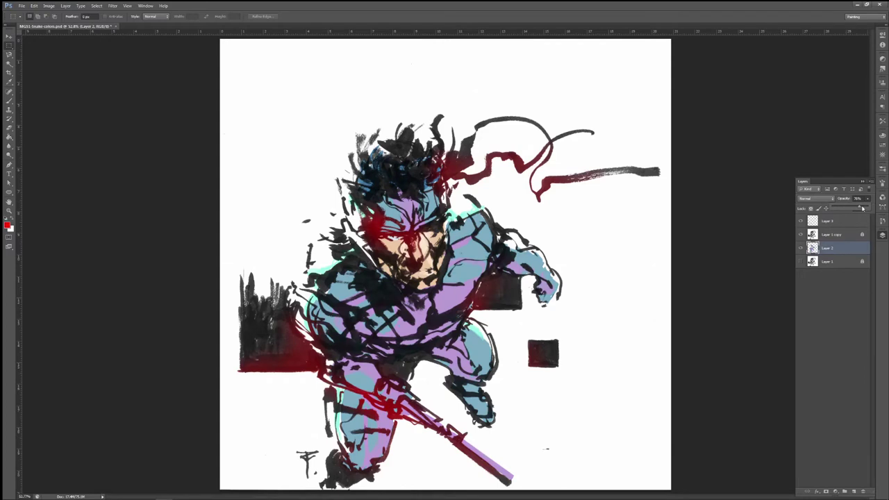
pyautogui.click(872, 201)
pyautogui.moveTo(867, 199); pyautogui.dragTo(864, 213)
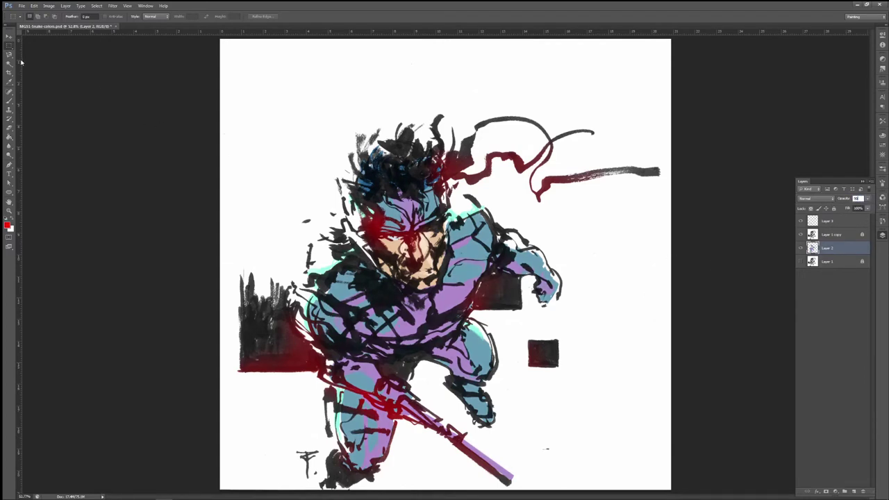
pyautogui.write('100')
pyautogui.press('Return')
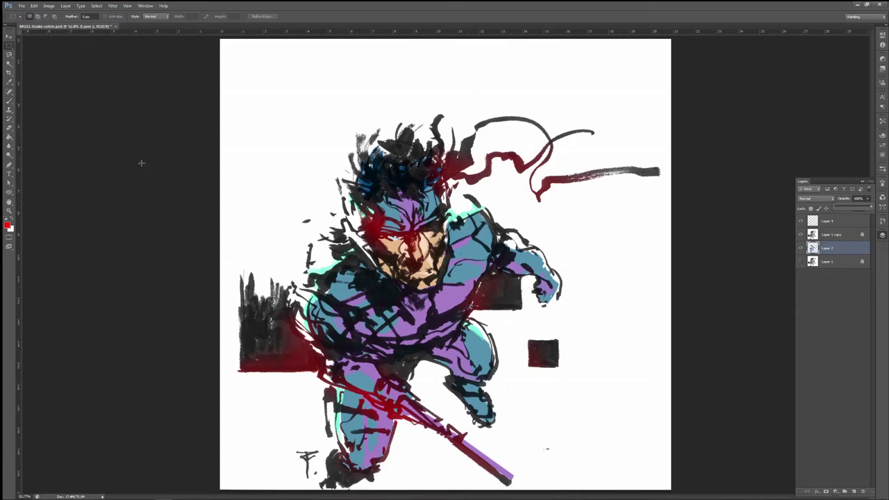
pyautogui.click(854, 492)
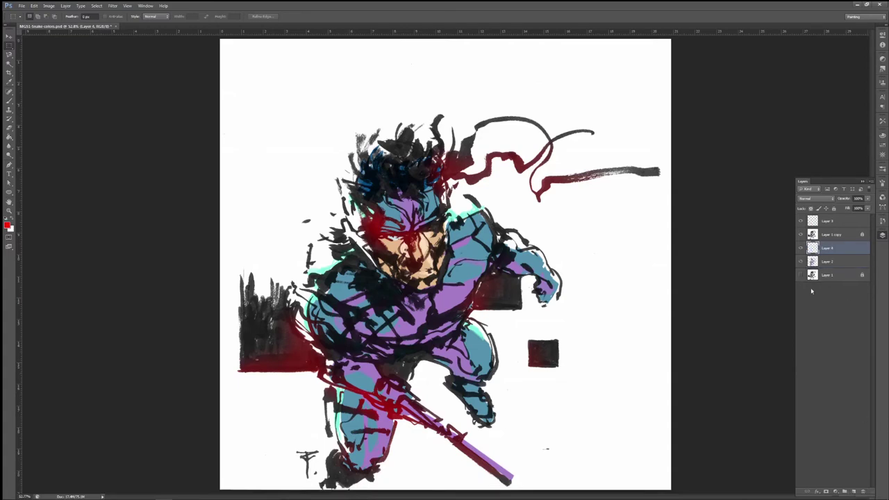
# Step: Switch to the Gradient tool and pick a foreground-to-transparent preset in the Gradient Editor
pyautogui.press('g')
pyautogui.click(49, 16)
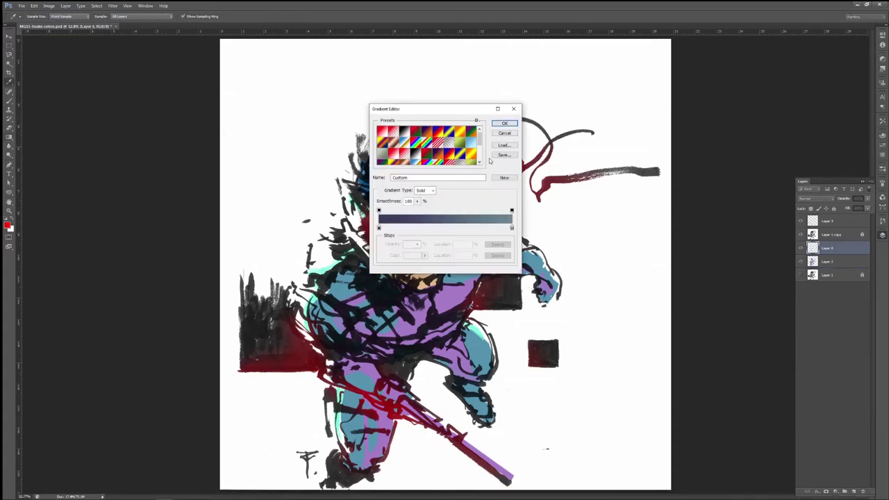
pyautogui.scroll(-2, 476, 148)
pyautogui.scroll(-2, 476, 148)
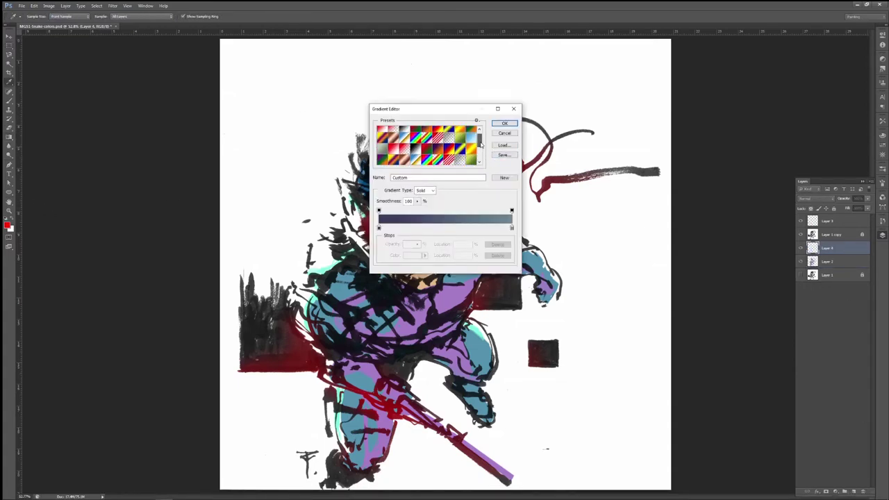
pyautogui.scroll(-2, 476, 148)
pyautogui.click(471, 148)
# Step: Set the gradient's left colour stop to black
pyautogui.click(378, 228)
pyautogui.doubleClick(379, 228)
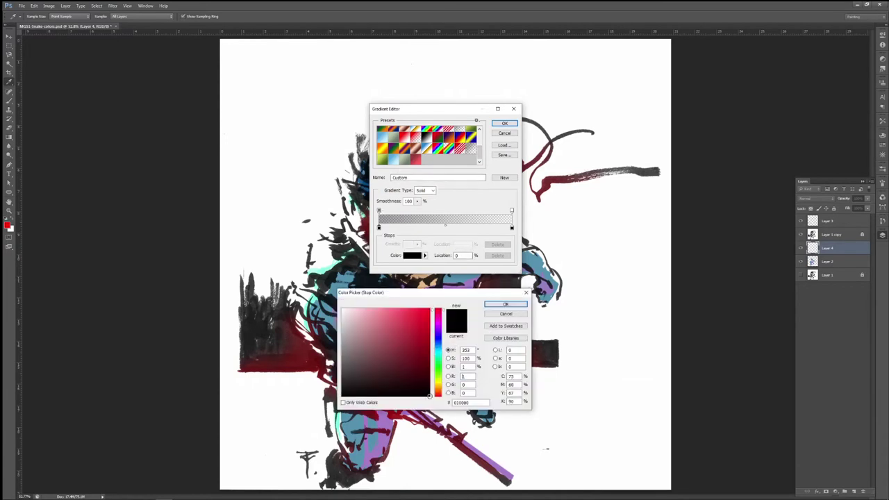
pyautogui.click(506, 305)
pyautogui.doubleClick(380, 229)
pyautogui.click(497, 305)
pyautogui.click(379, 212)
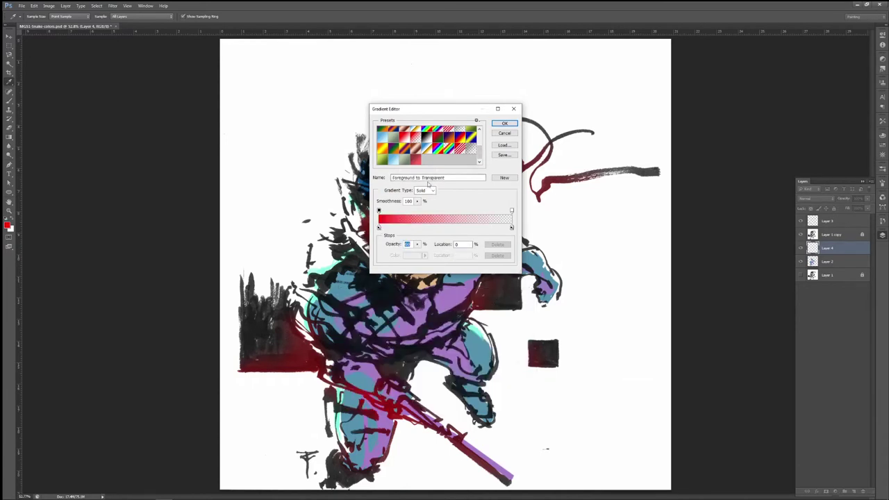
pyautogui.click(379, 228)
pyautogui.click(380, 212)
pyautogui.doubleClick(379, 227)
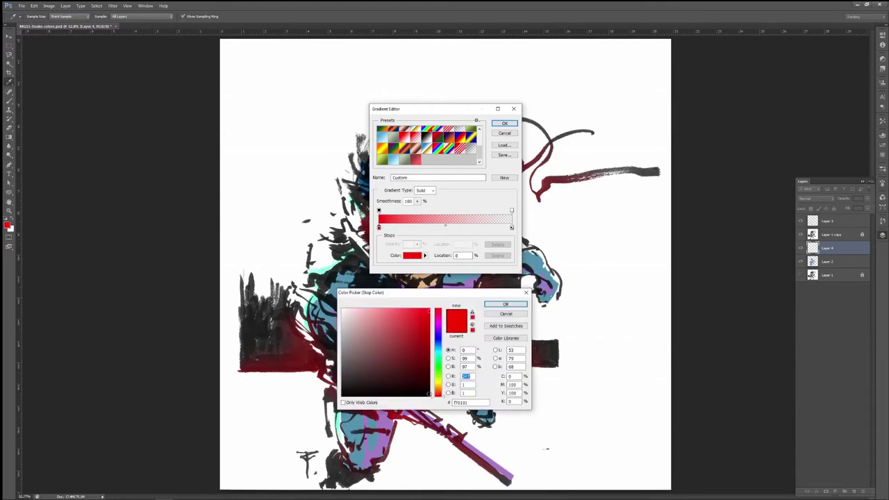
pyautogui.click(430, 394)
pyautogui.click(504, 312)
# Step: Confirm the right colour stop and accept the black-to-transparent gradient
pyautogui.click(511, 228)
pyautogui.doubleClick(511, 227)
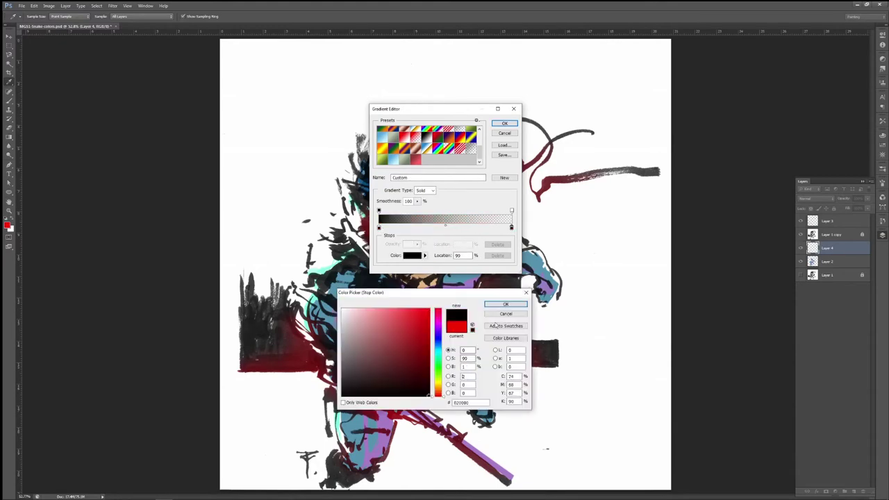
pyautogui.click(505, 310)
pyautogui.click(505, 123)
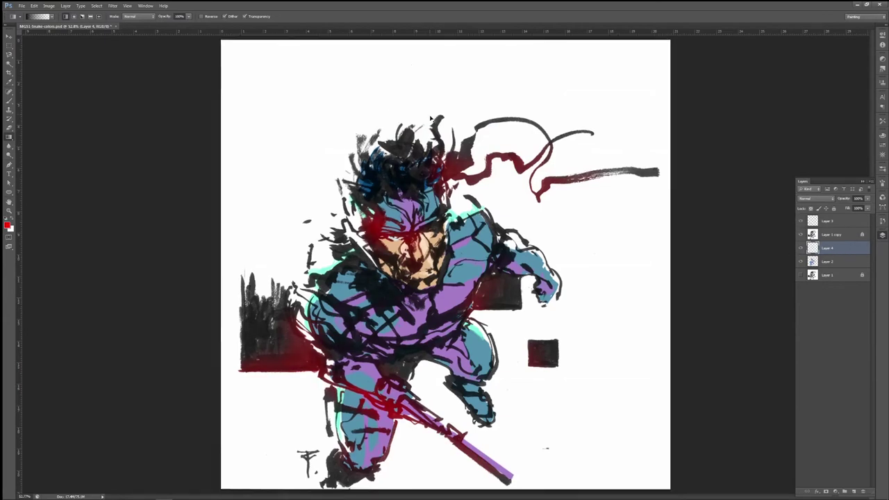
# Step: Drag a gradient down from the top on Layer 4, then flip it so the bottom darkens
pyautogui.hotkey('ctrl', '-')
pyautogui.hotkey('ctrl', '-')
pyautogui.moveTo(423, 75); pyautogui.dragTo(423, 244)
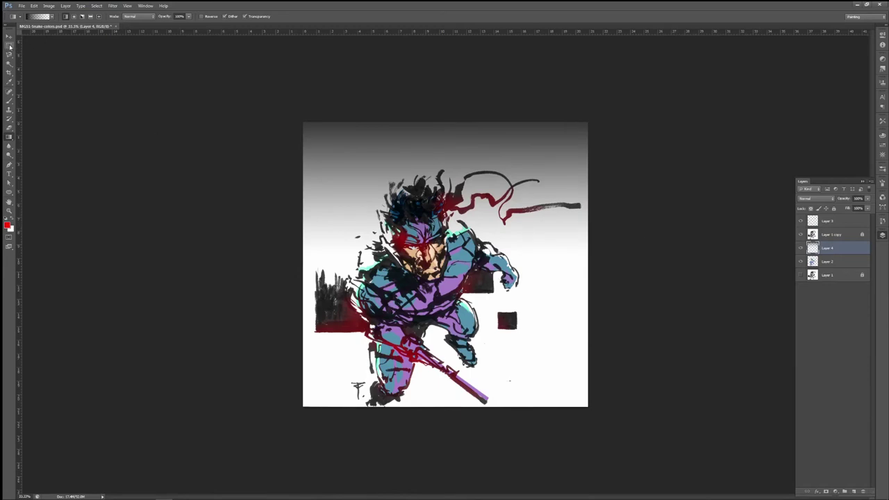
pyautogui.hotkey('ctrl', 't')
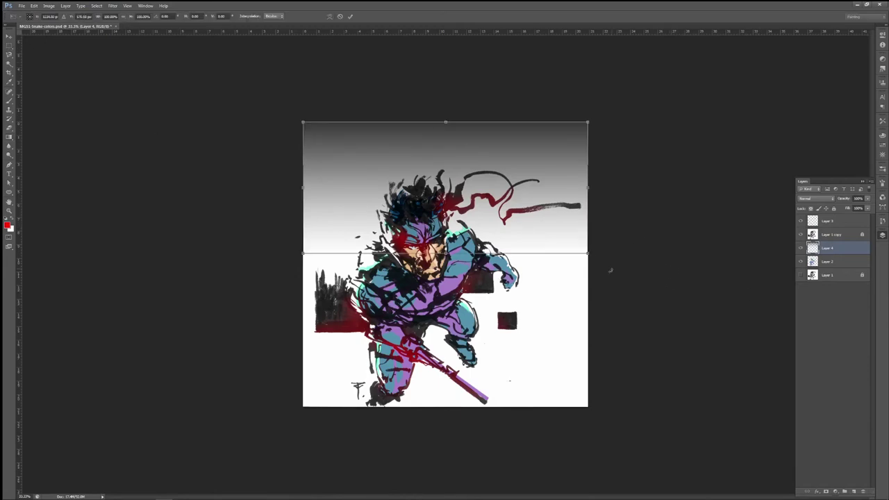
pyautogui.moveTo(445, 122); pyautogui.dragTo(445, 406)
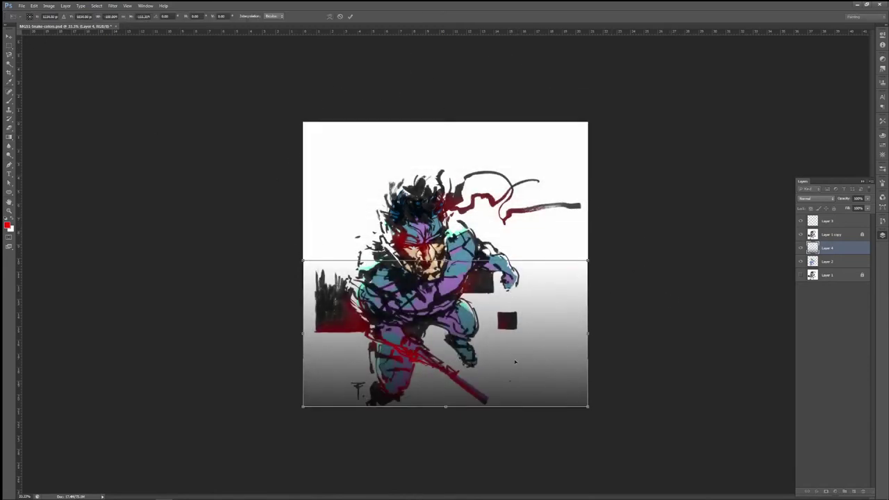
pyautogui.click(9, 44)
pyautogui.press('Return')
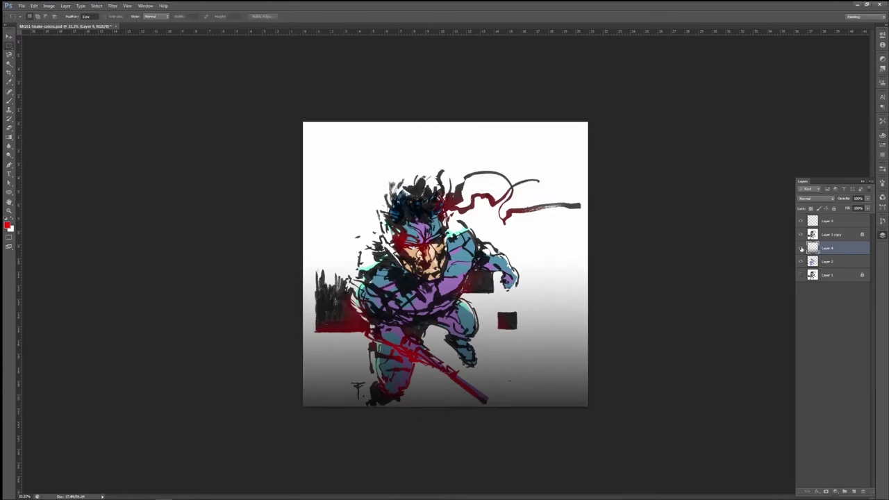
pyautogui.hotkey('ctrl', 't')
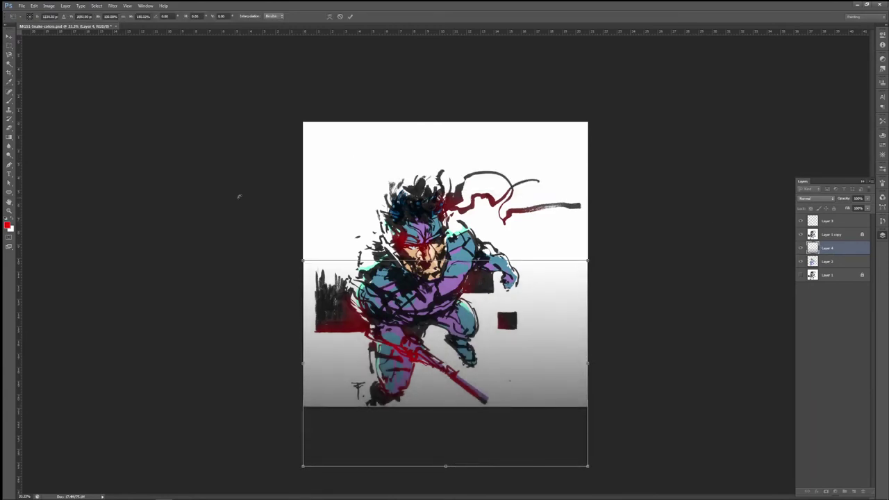
pyautogui.click(9, 45)
pyautogui.press('Return')
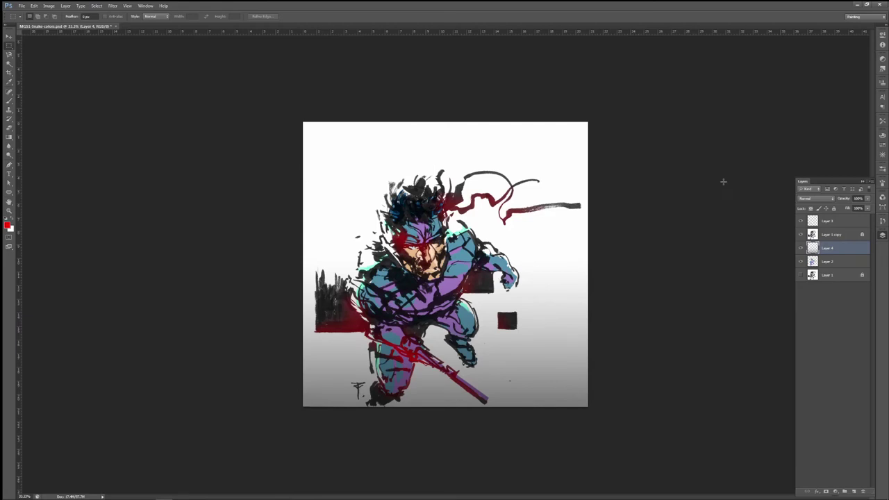
# Step: Hide the colour, gradient and red layers and select the black ink with Color Range
pyautogui.moveTo(800, 249); pyautogui.dragTo(801, 261)
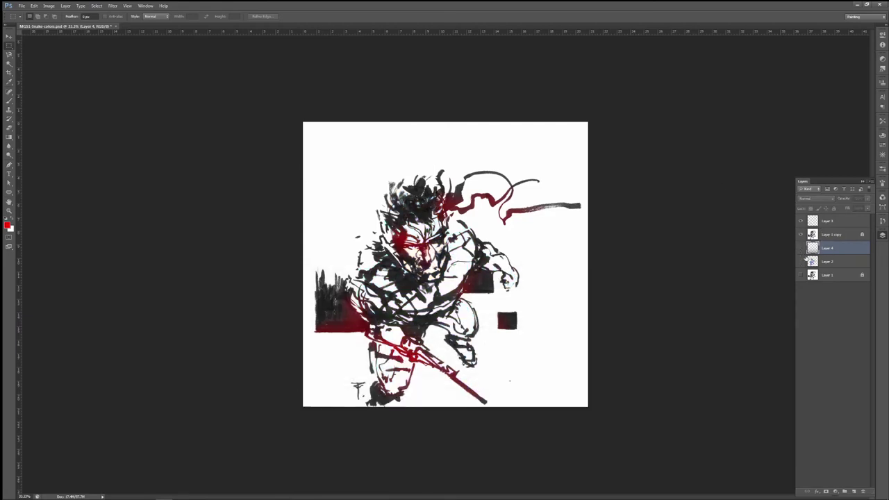
pyautogui.click(801, 221)
pyautogui.click(96, 6)
pyautogui.click(125, 65)
pyautogui.click(417, 298)
pyautogui.click(500, 132)
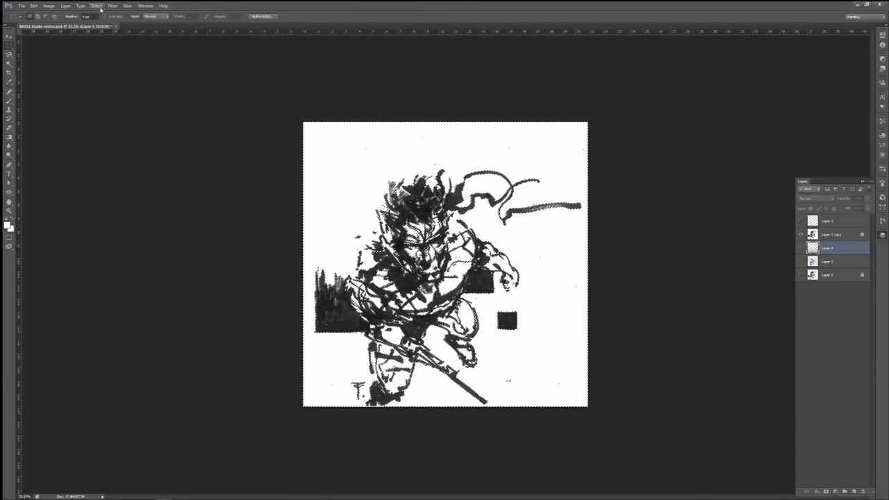
# Step: On the red layer, paint a red brush stroke across the soldier's chest
pyautogui.click(800, 221)
pyautogui.click(831, 221)
pyautogui.press('b')
pyautogui.click(8, 225)
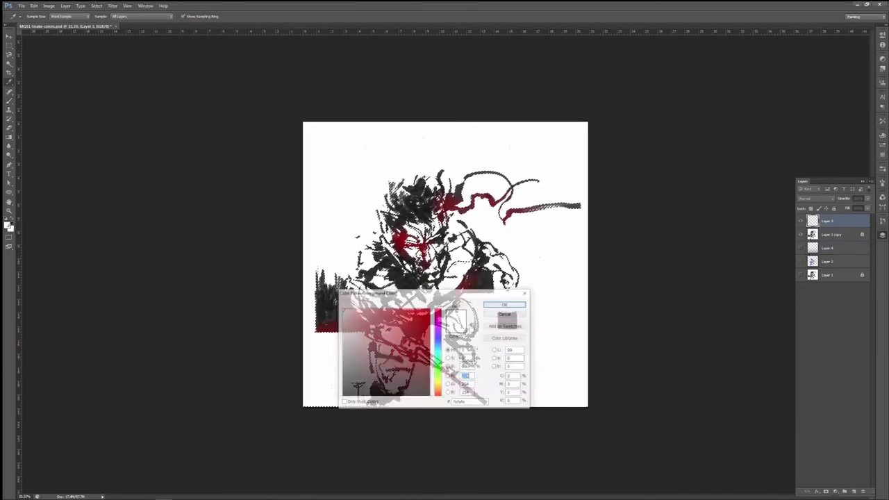
pyautogui.click(417, 327)
pyautogui.click(506, 303)
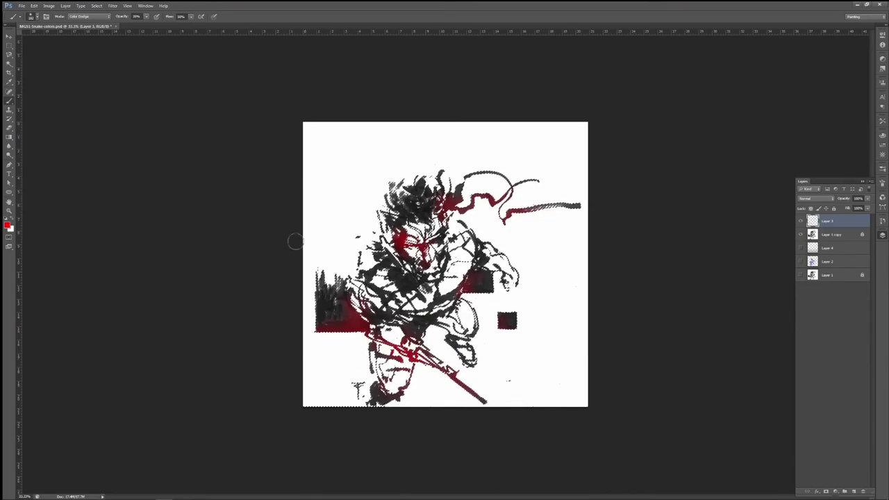
pyautogui.moveTo(361, 296); pyautogui.dragTo(479, 271)
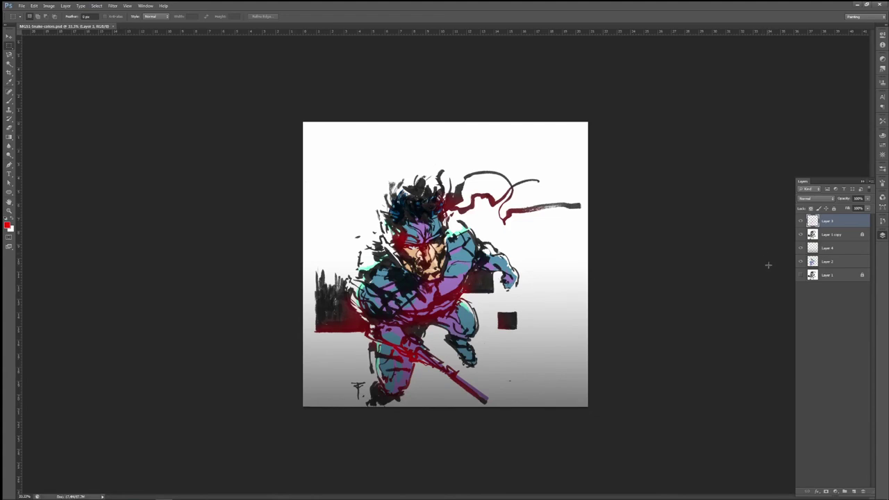
# Step: Fit the canvas in view, select the Move tool and review the History panel
pyautogui.hotkey('ctrl', '0')
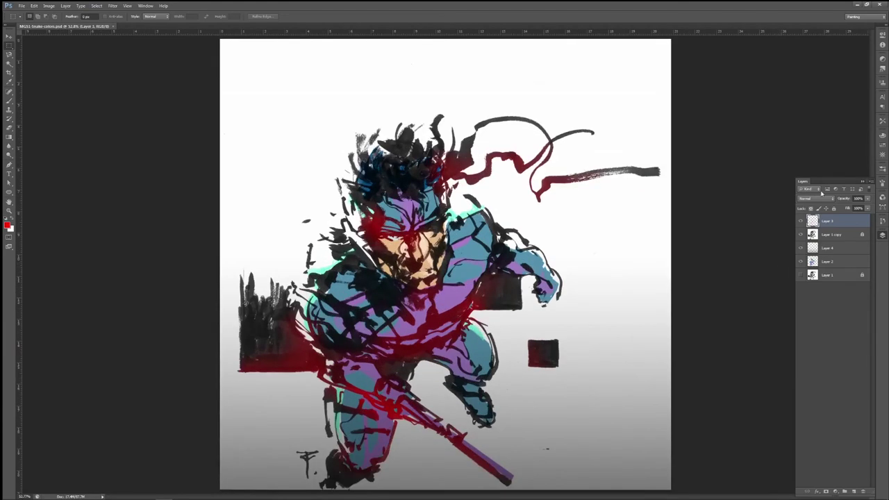
pyautogui.press('v')
pyautogui.hotkey('ctrl', '-')
pyautogui.hotkey('ctrl', '-')
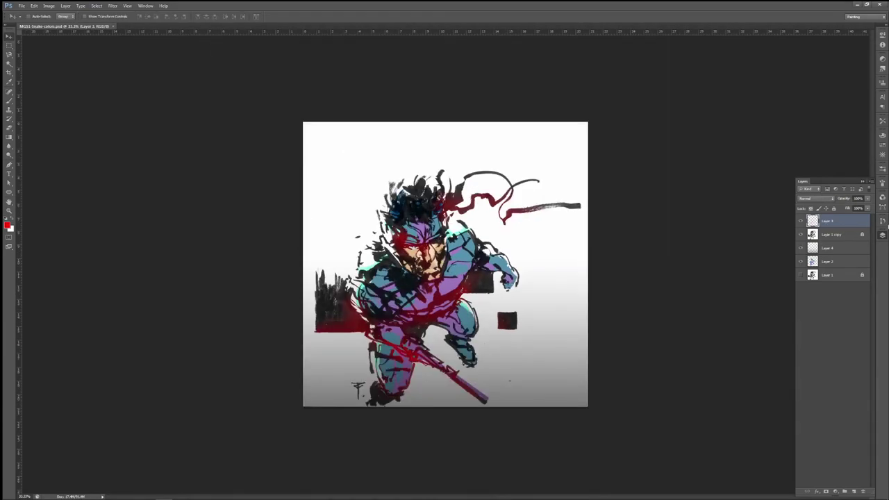
pyautogui.click(882, 235)
pyautogui.click(883, 221)
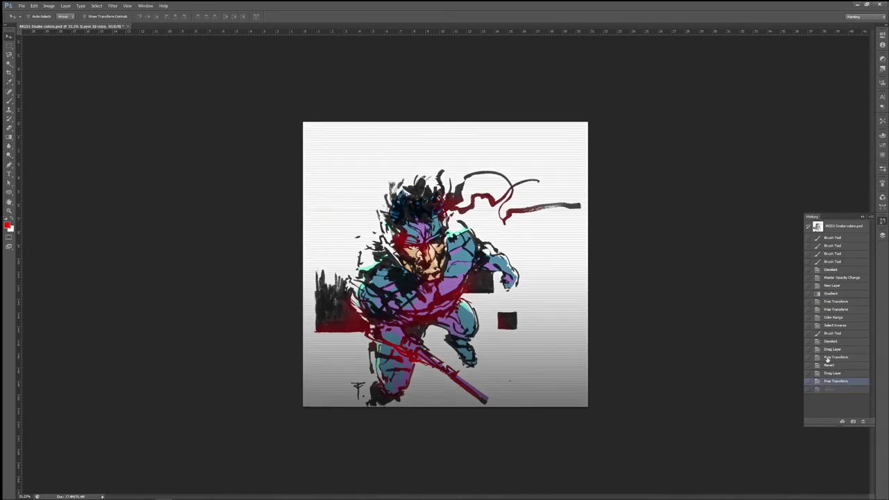
pyautogui.click(882, 237)
# Step: Try Overlay, Multiply and Color Dodge on Layer 10 copy, settling on Overlay
pyautogui.click(826, 199)
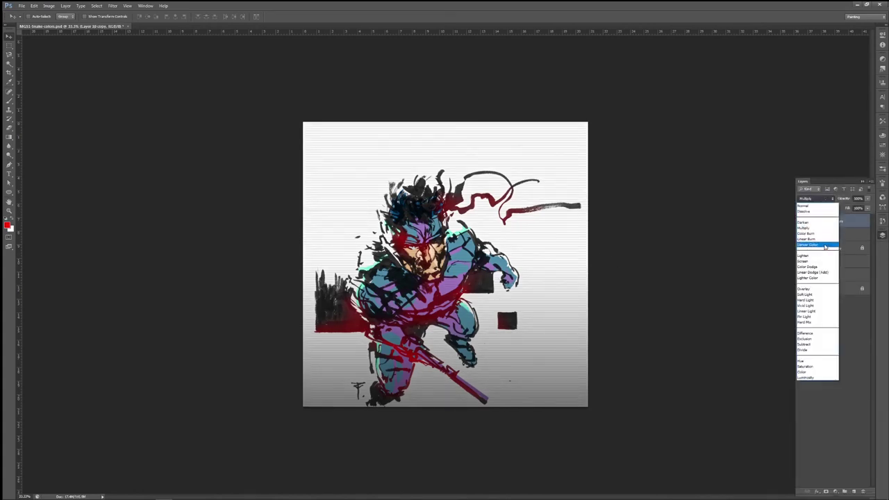
pyautogui.click(811, 289)
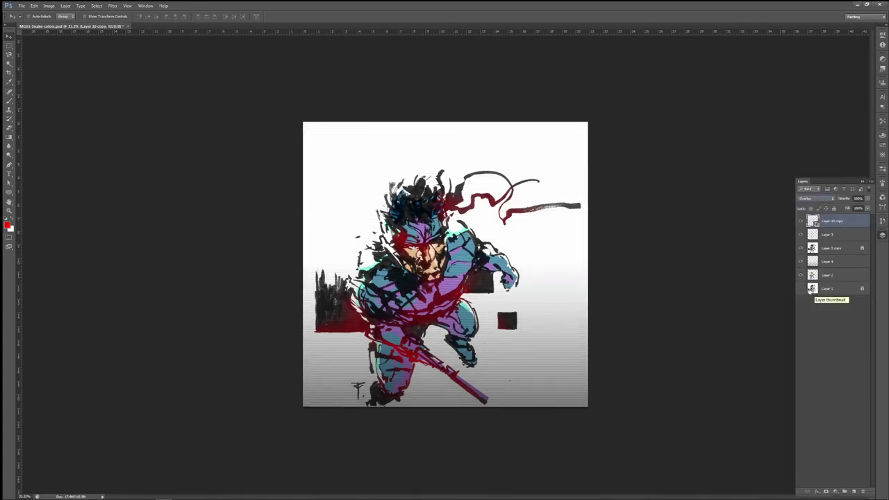
pyautogui.hotkey('shift', 'alt', 'm')
pyautogui.click(816, 198)
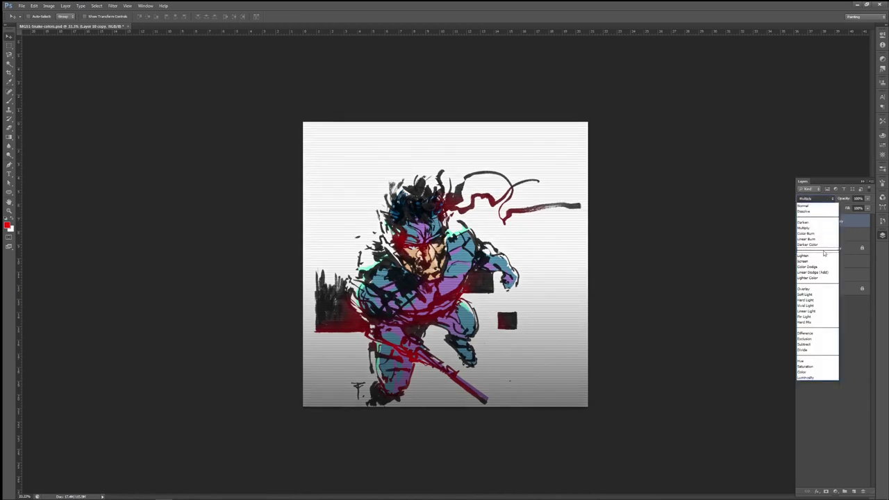
pyautogui.click(824, 269)
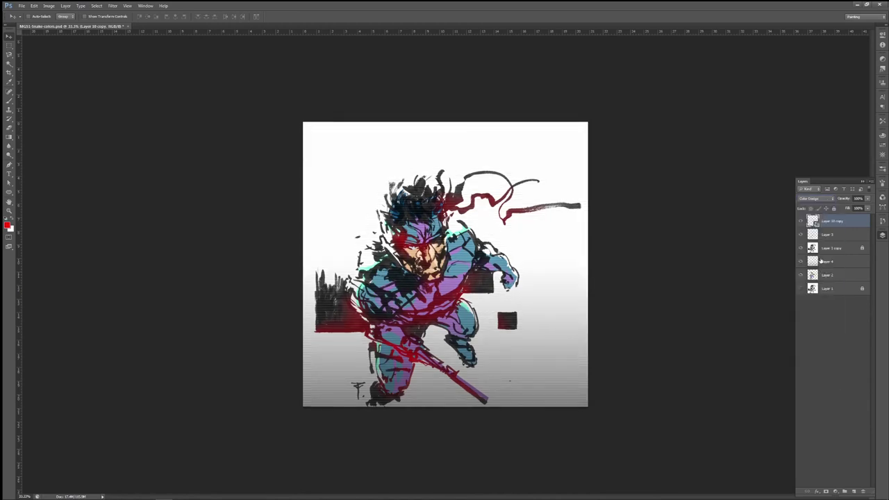
pyautogui.click(816, 199)
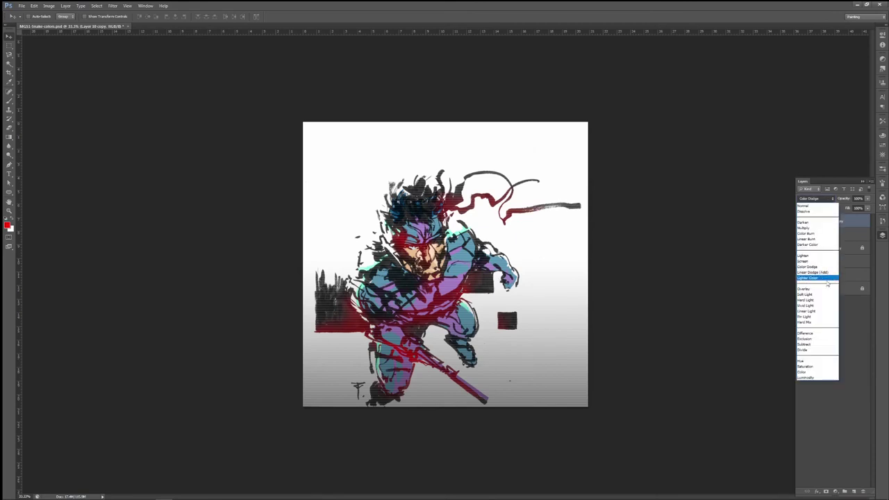
pyautogui.click(823, 278)
pyautogui.click(816, 199)
pyautogui.click(820, 292)
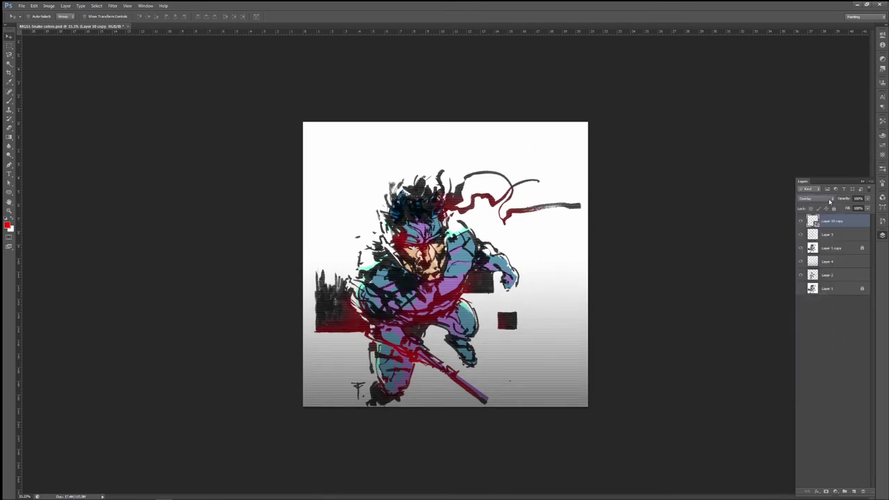
pyautogui.hotkey('ctrl', '+')
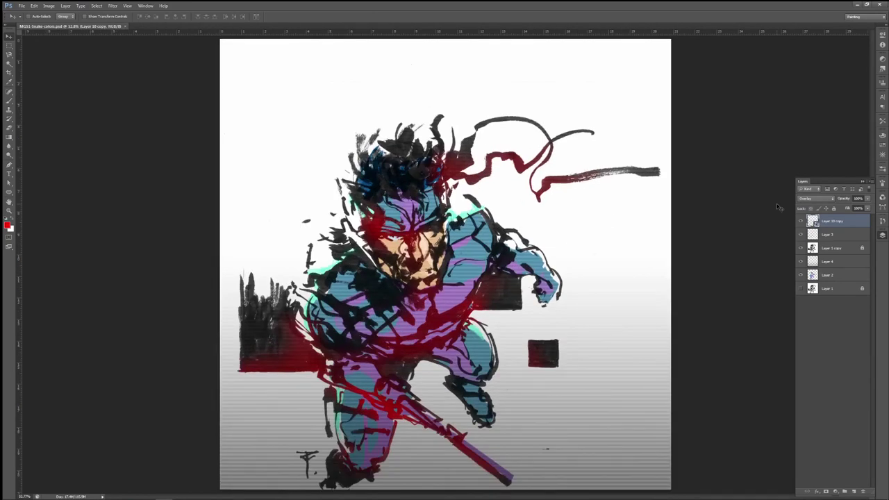